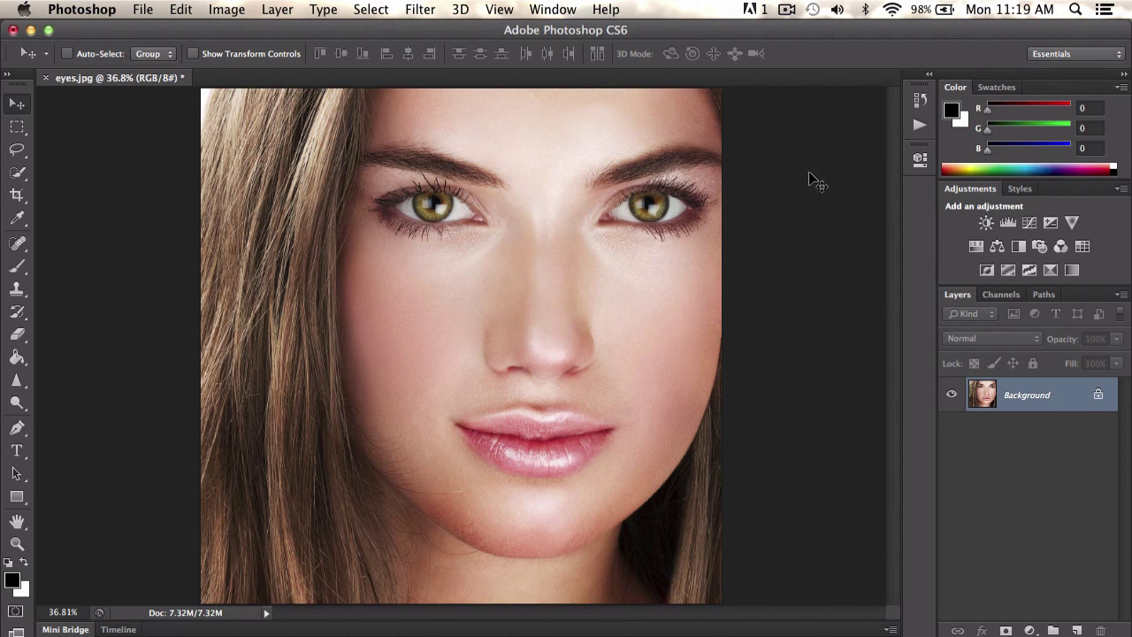
- Check the shown panels, then make test duplicates of the Background layer with Cmd+J
click(574, 12)
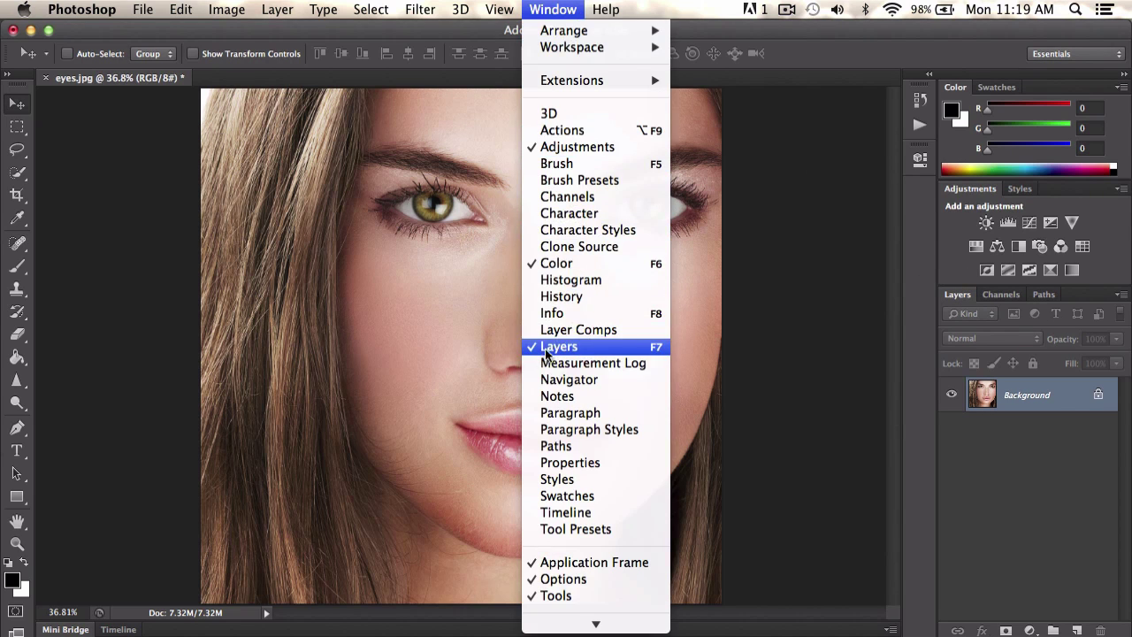
click(1024, 410)
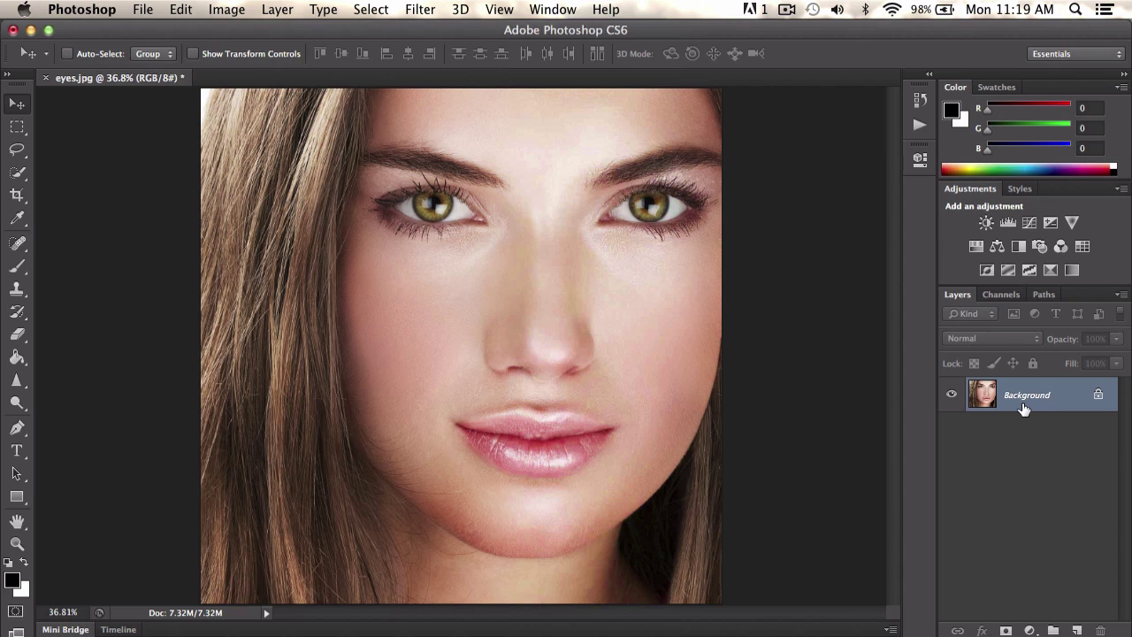
key(super+j)
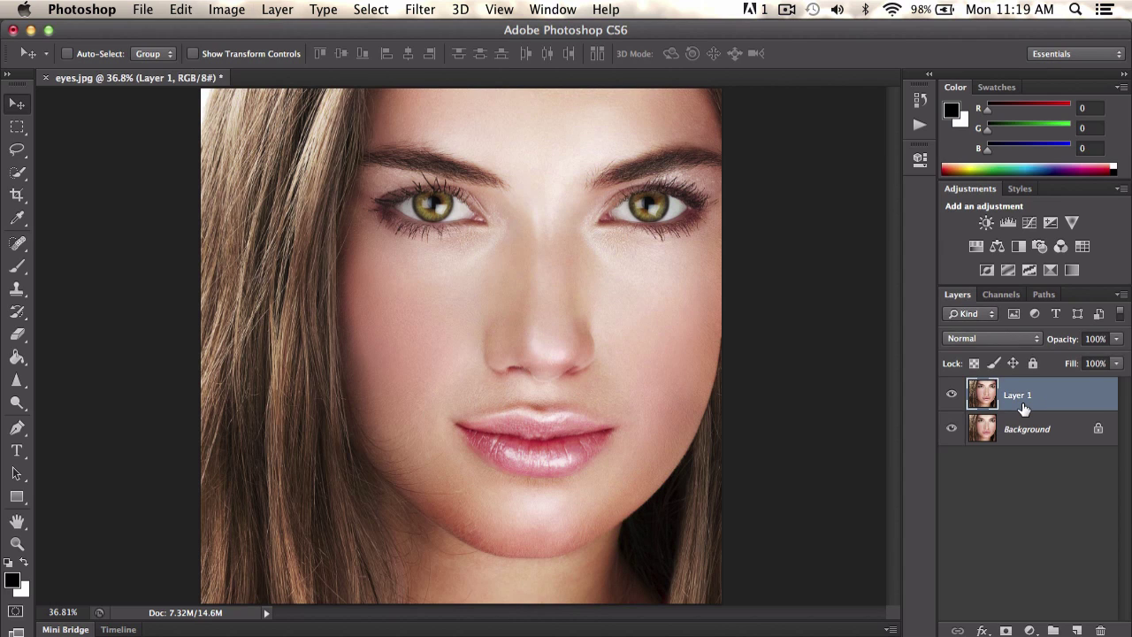
key(super+j)
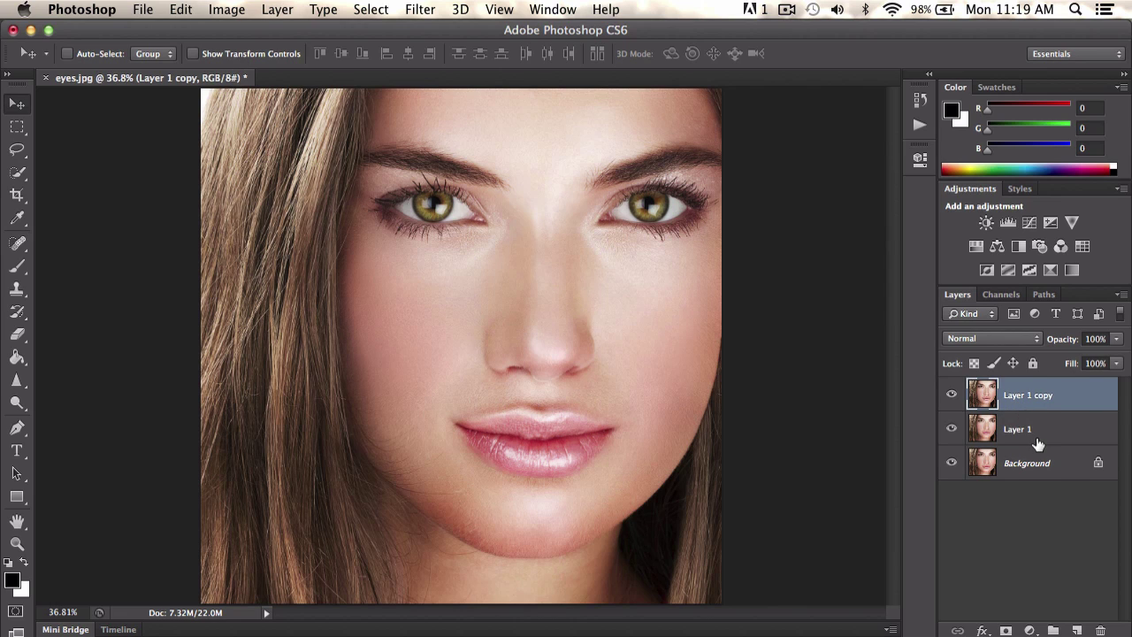
- Delete the test copies and create Background copy and Background copy 2 from Background
key(BackSpace)
key(BackSpace)
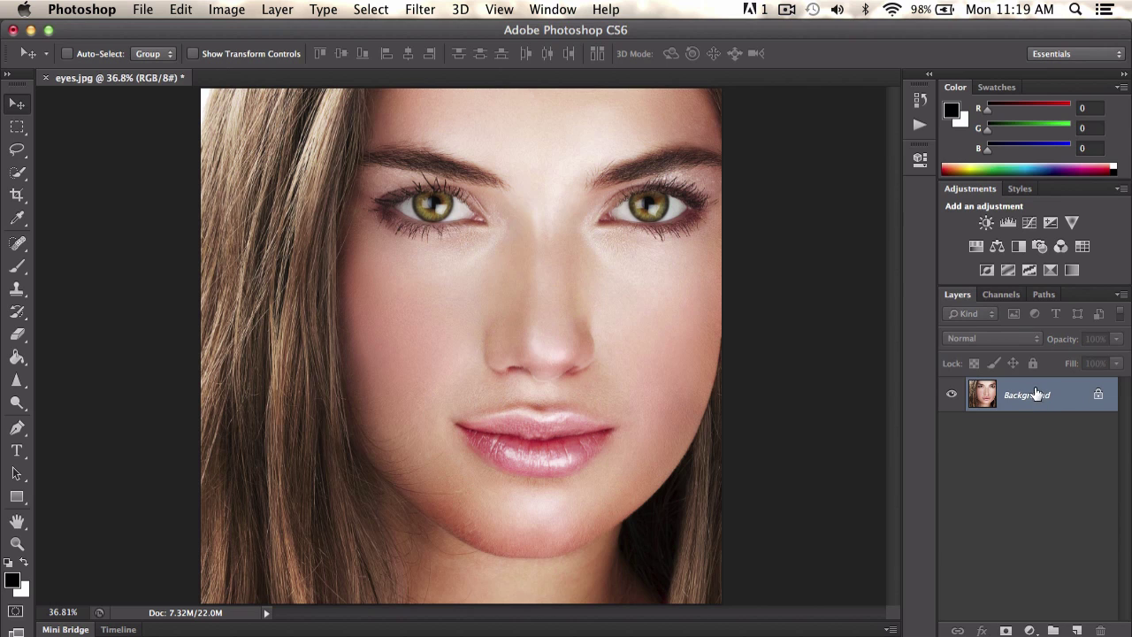
drag(1036, 398, 1076, 628)
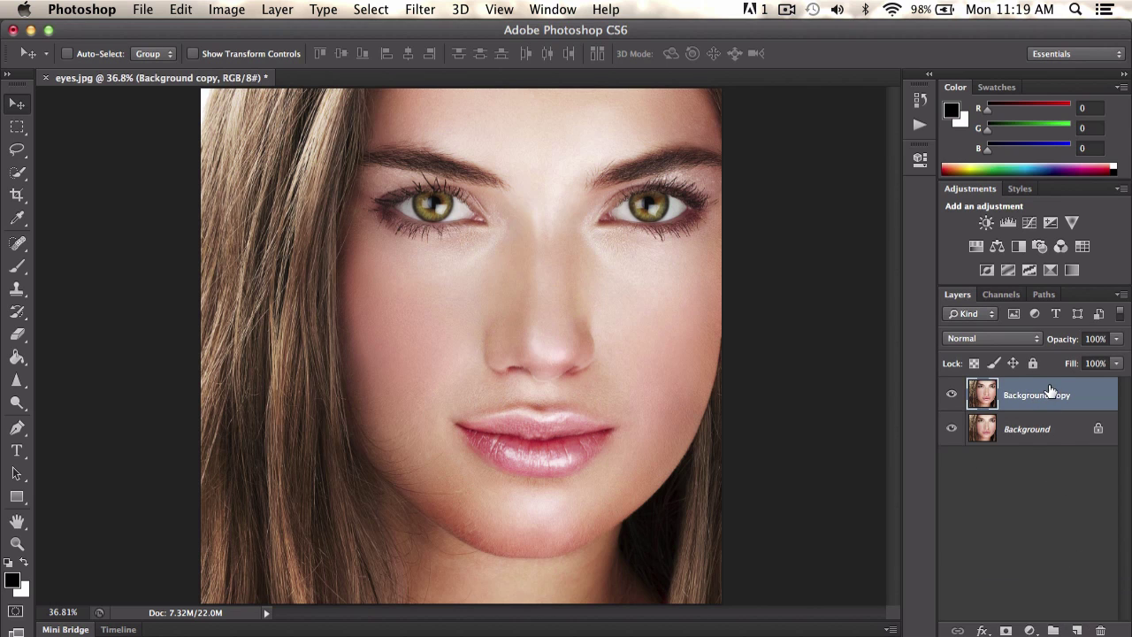
drag(1051, 396, 1076, 629)
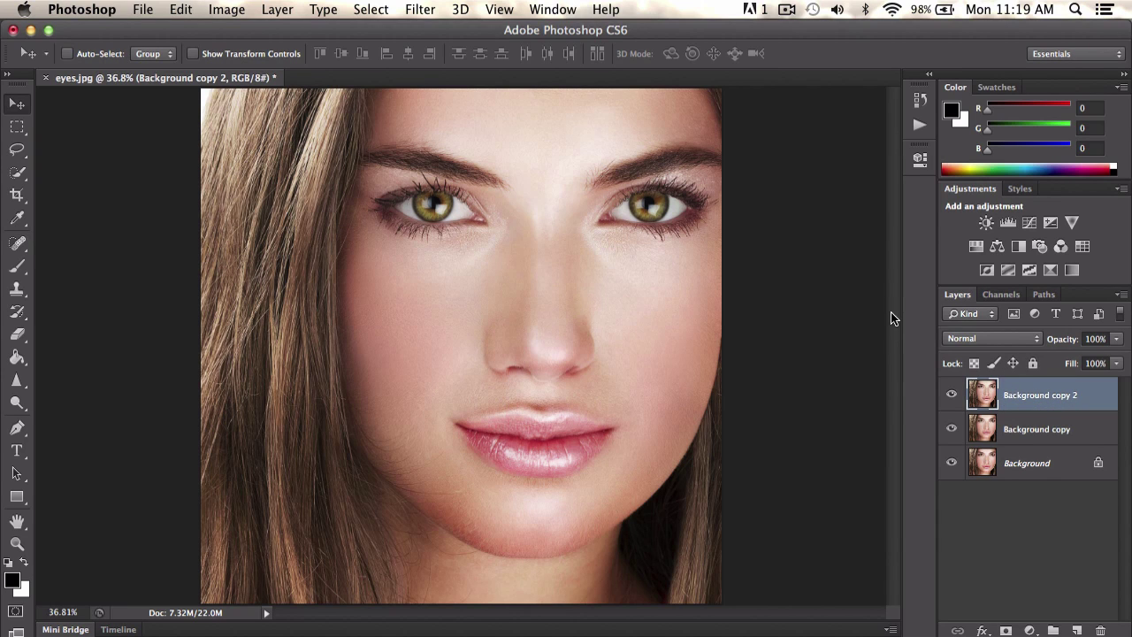
- Invert Background copy 2 and set its blend mode to Vivid Light
click(246, 7)
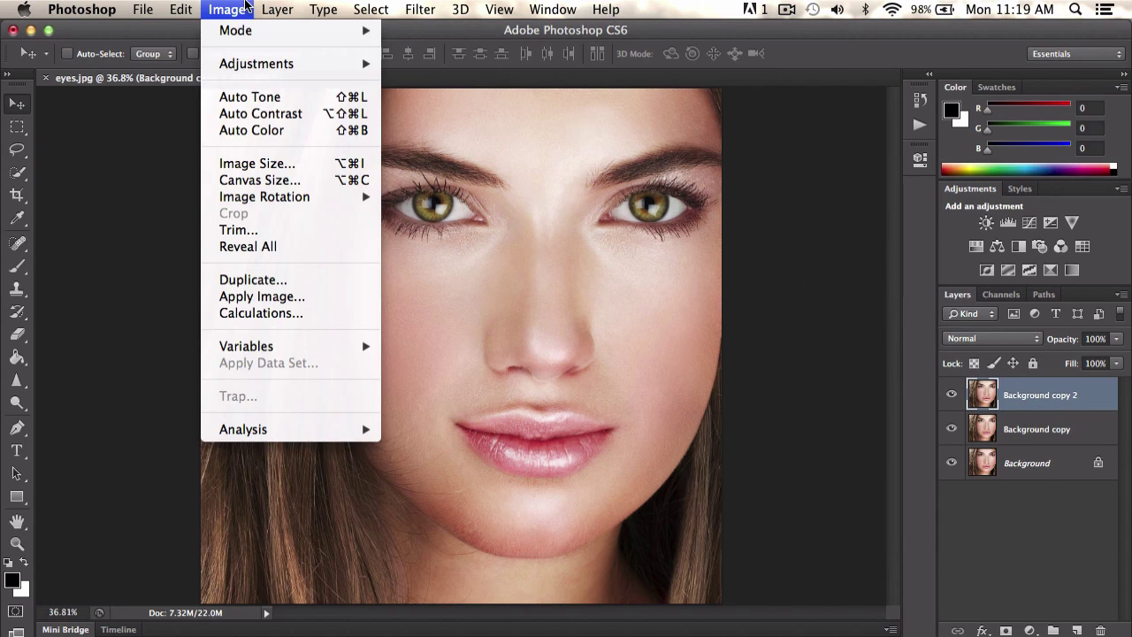
mouse_move(254, 64)
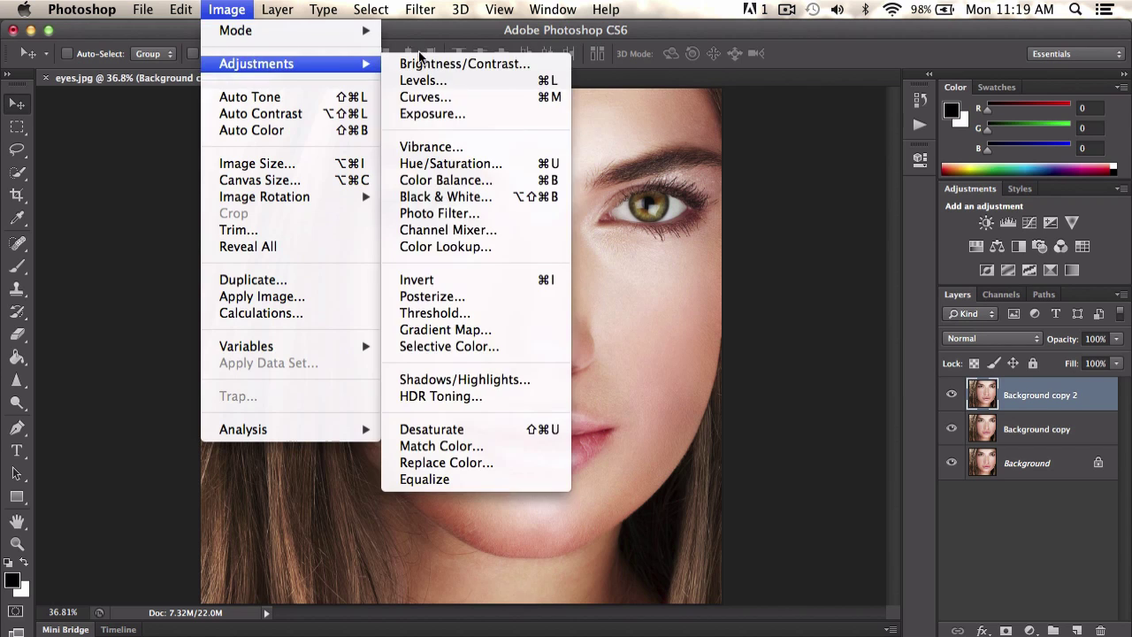
click(463, 281)
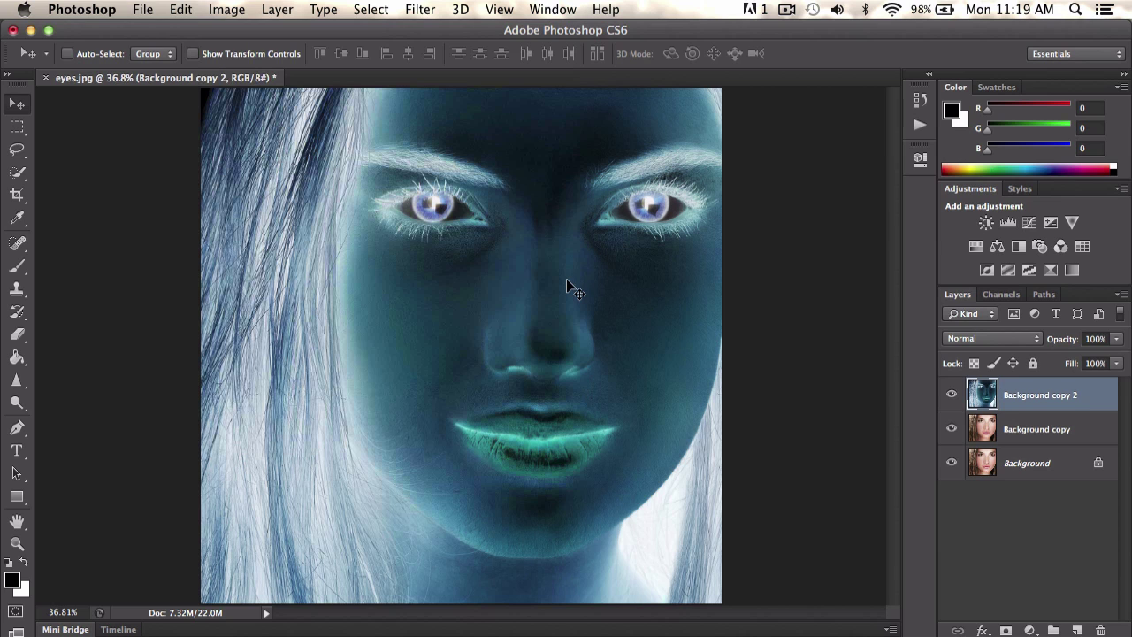
click(968, 343)
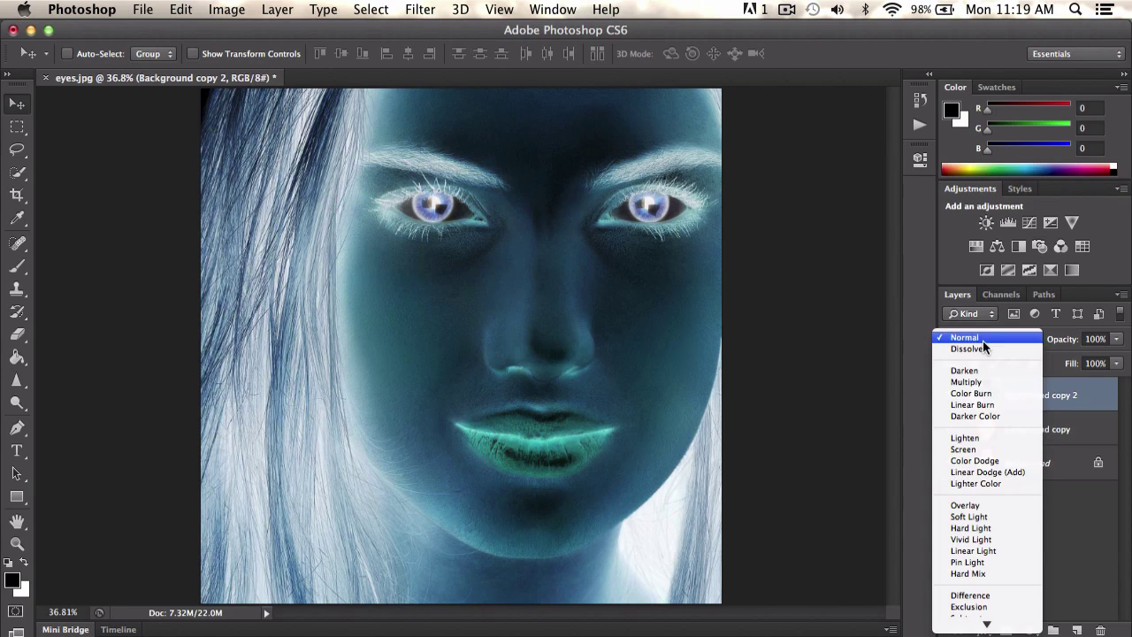
click(979, 538)
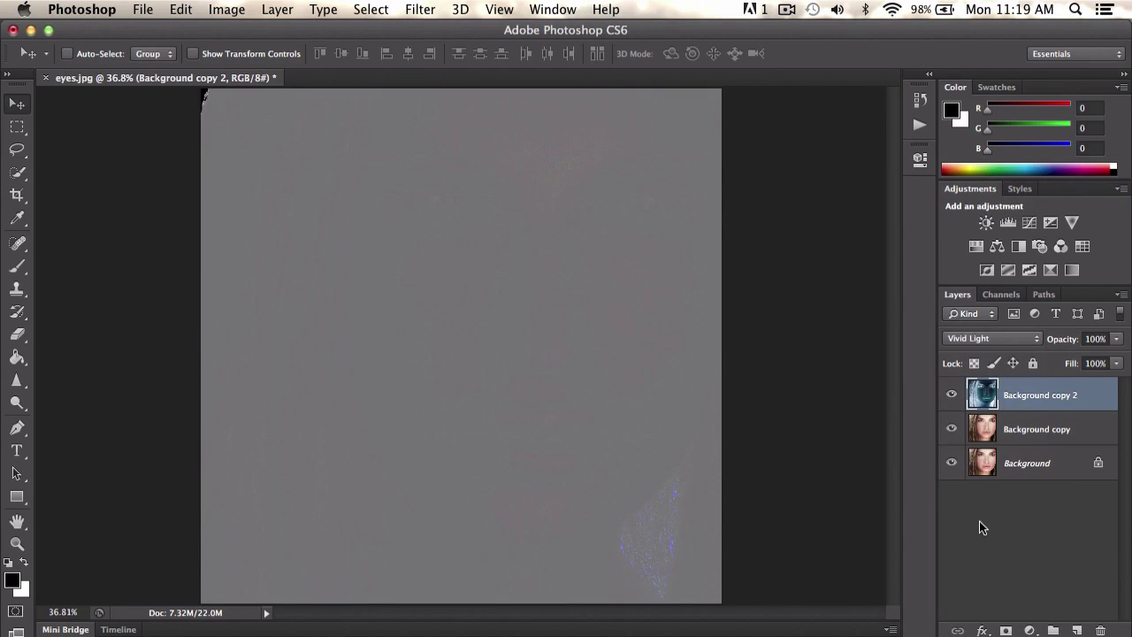
- Apply Surface Blur at Radius 40 pixels and Threshold 34 levels to Background copy 2
click(420, 9)
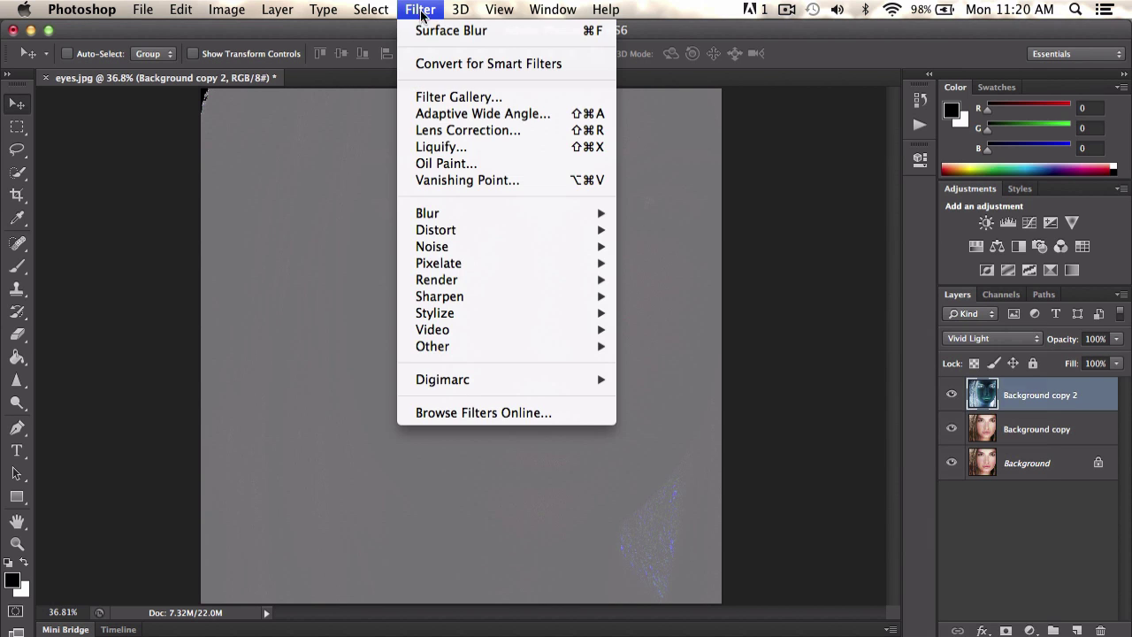
mouse_move(477, 213)
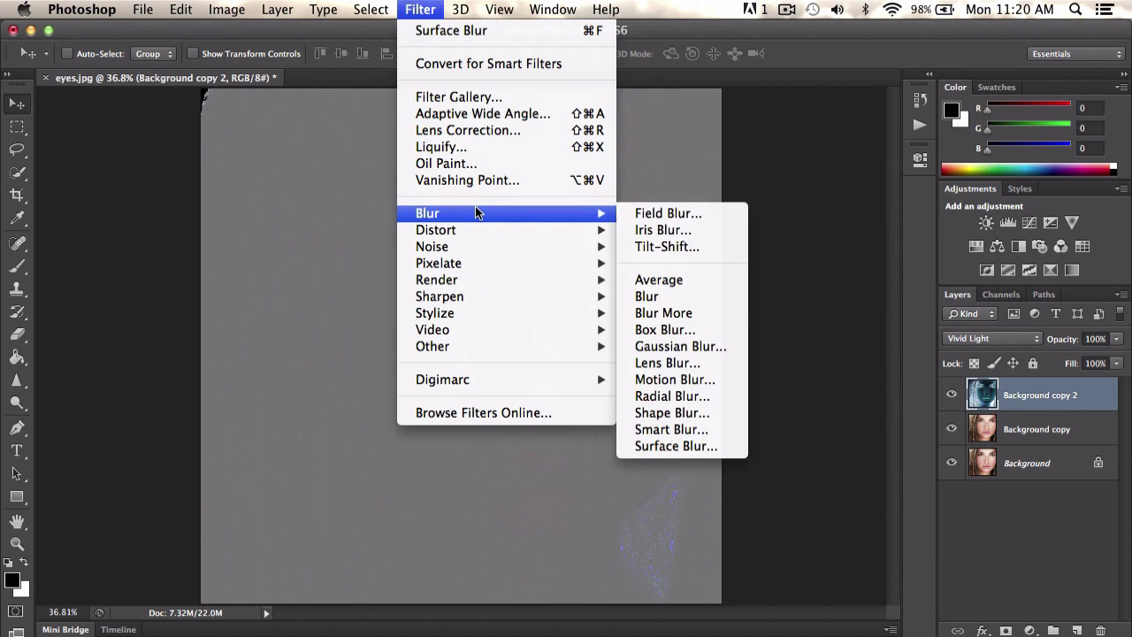
click(674, 448)
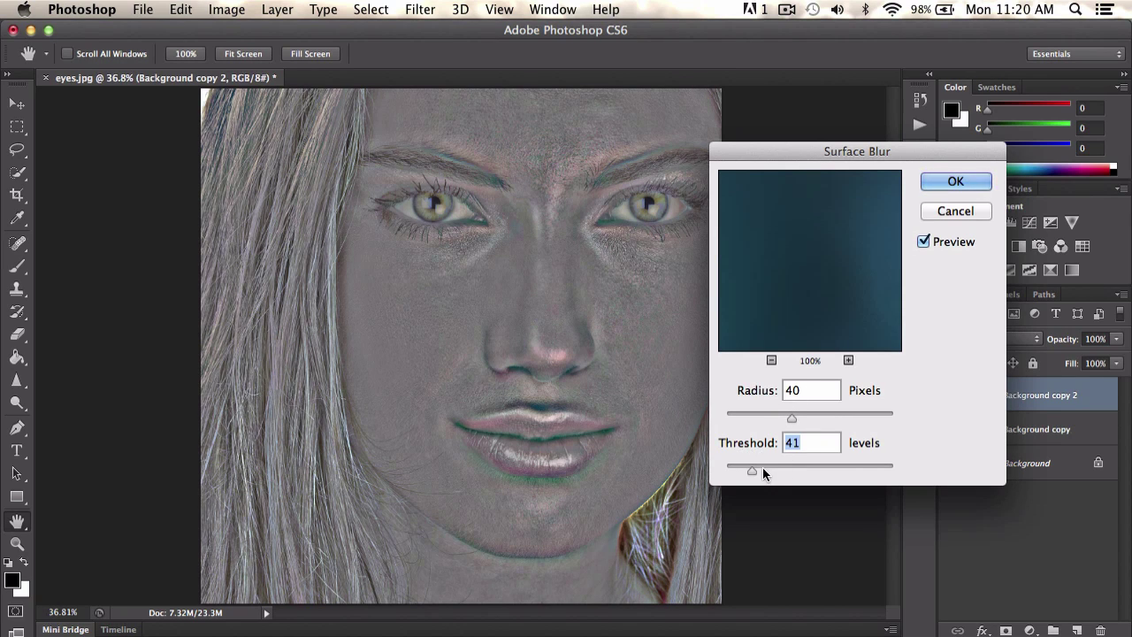
drag(749, 474, 747, 468)
click(955, 182)
key(v)
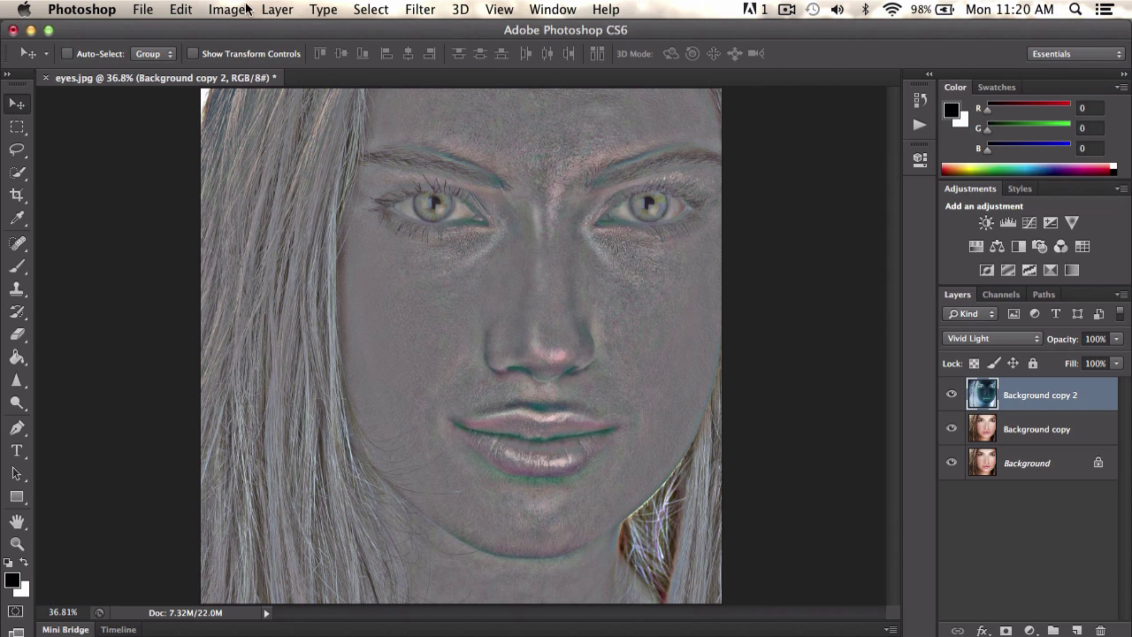
- Merge the blurred layer down into Background copy and set its blend mode to Overlay
click(277, 8)
scroll(327, 354, down, 3)
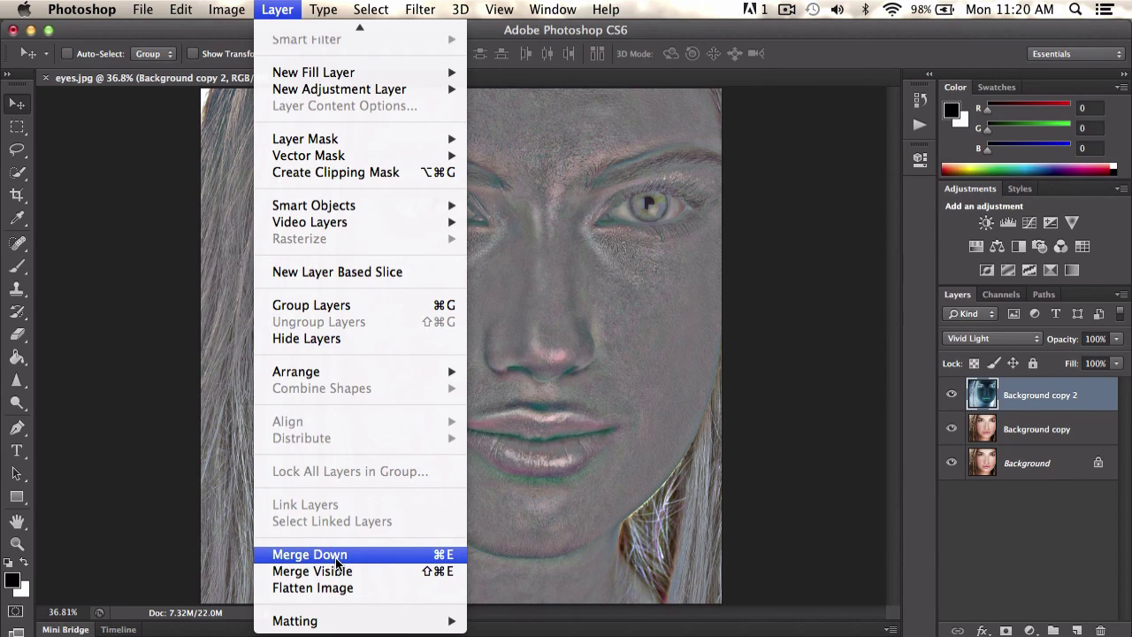
click(401, 561)
click(230, 11)
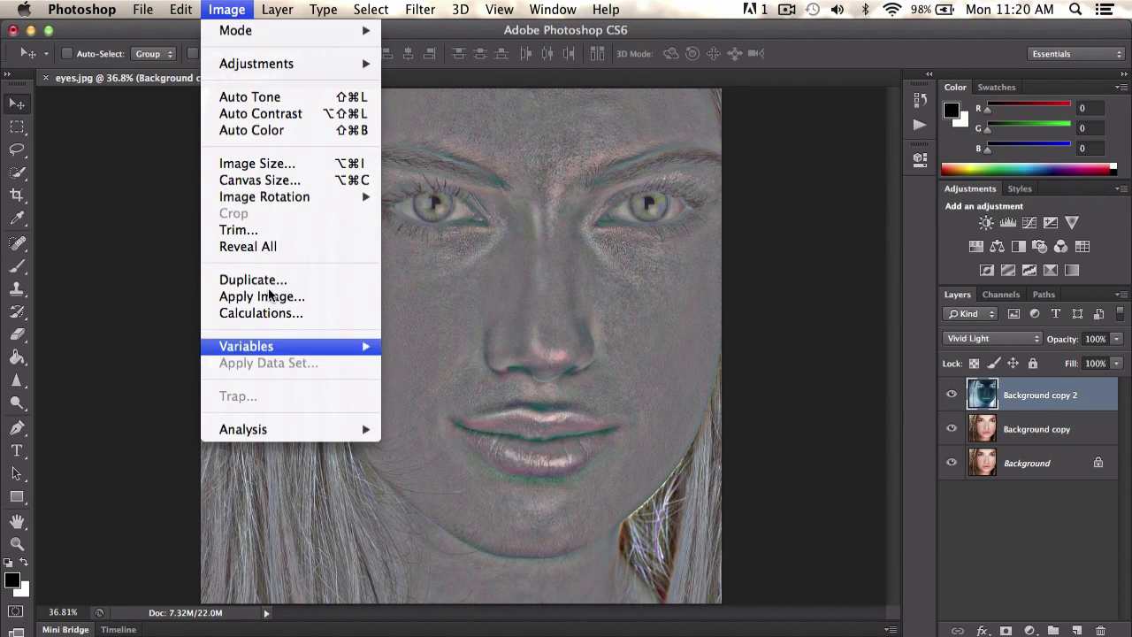
mouse_move(277, 9)
click(301, 554)
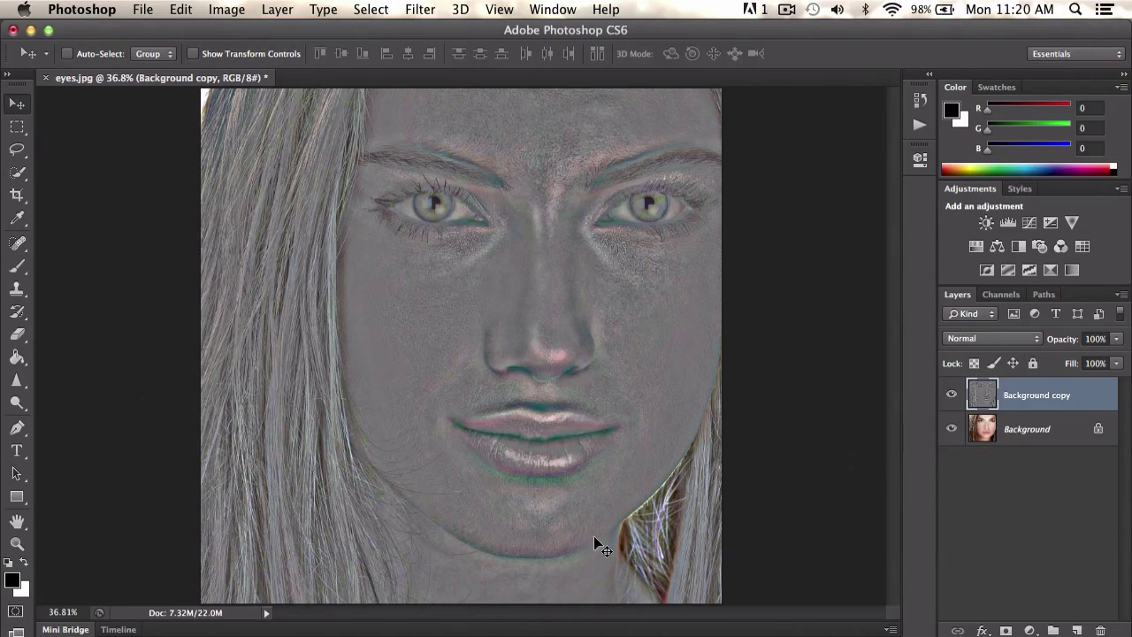
click(969, 337)
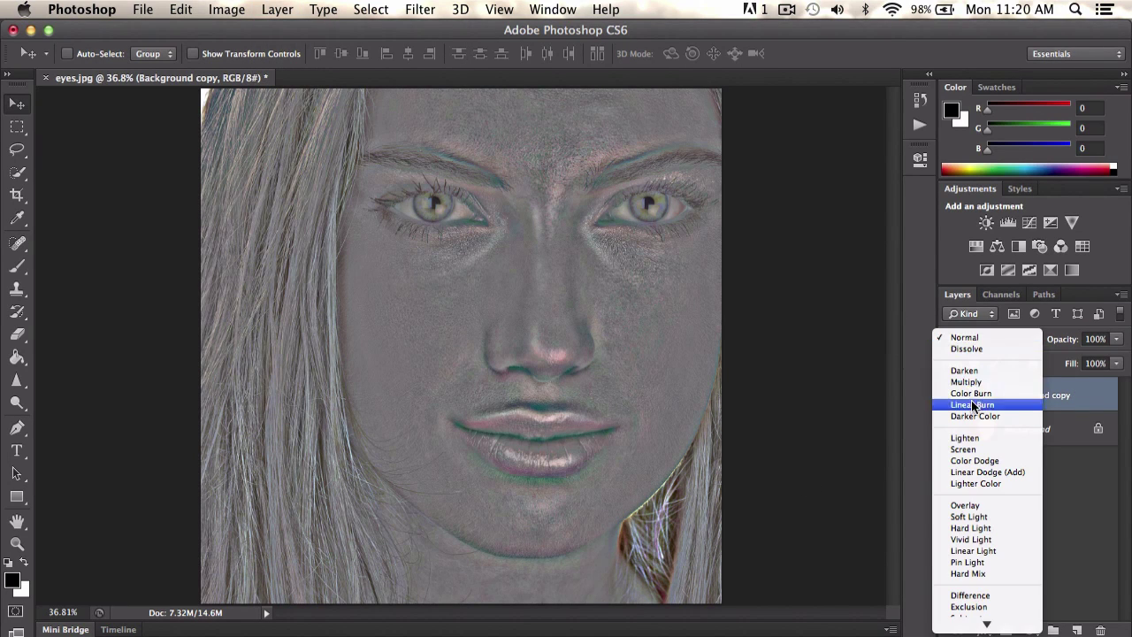
click(968, 505)
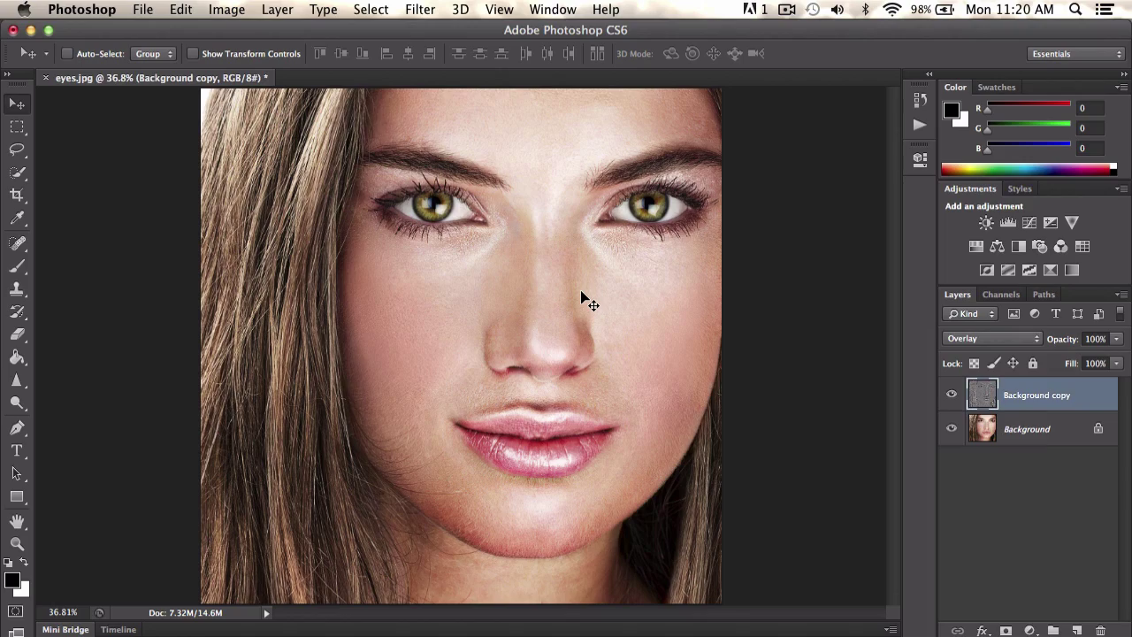
- Zoom to 100% on the face to inspect skin detail, then zoom back out
key(super+equal)
key(super+equal)
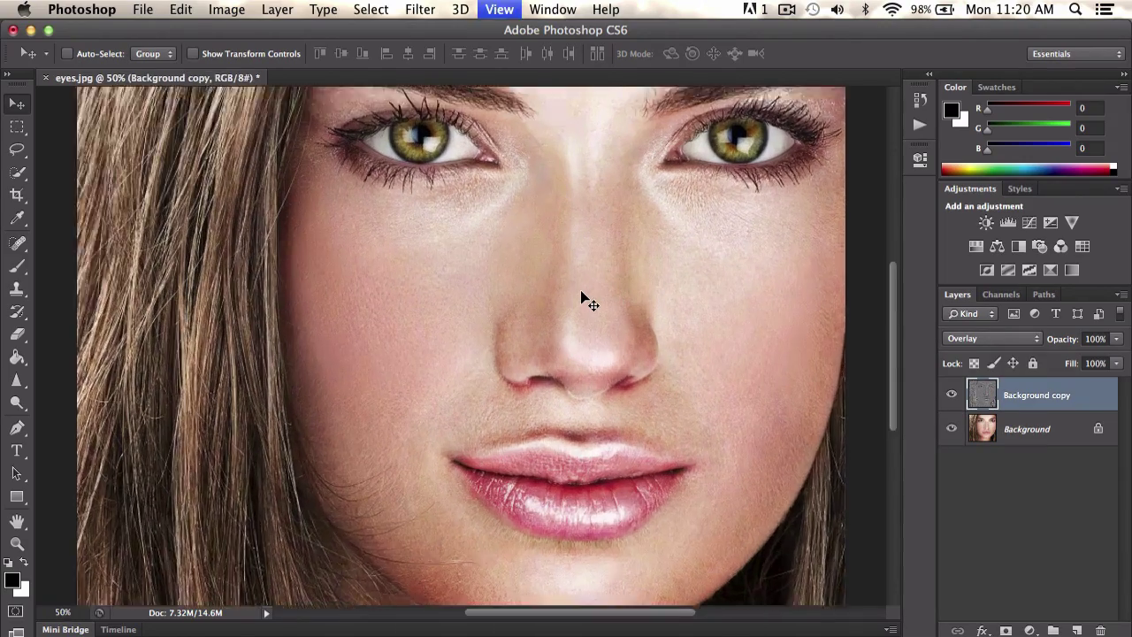
drag(527, 104, 520, 268)
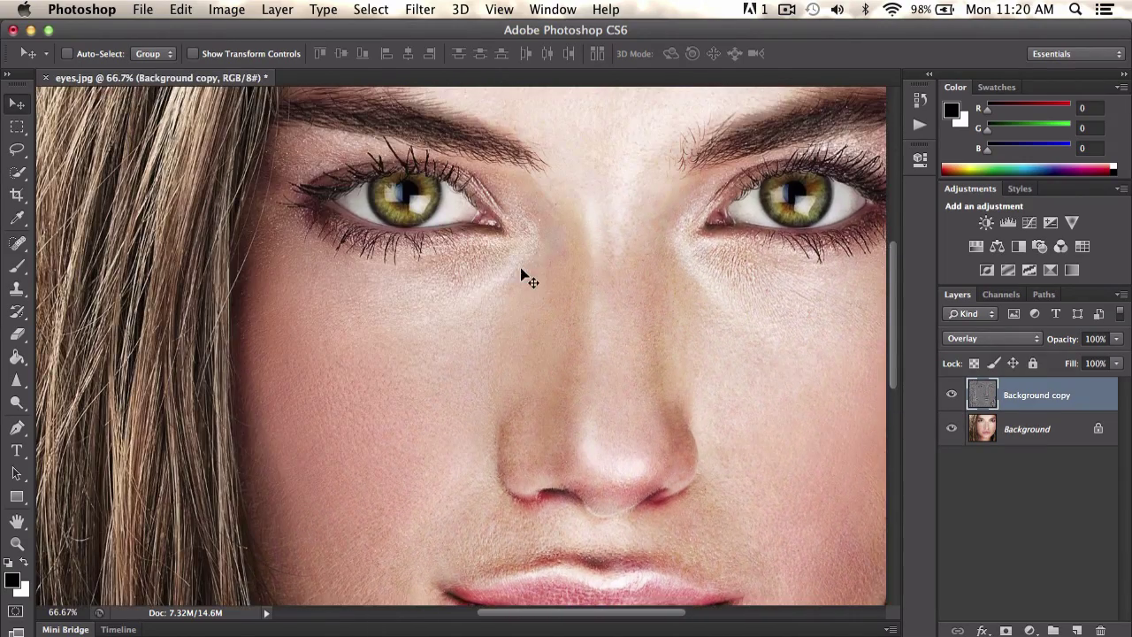
key(super+equal)
key(super+minus)
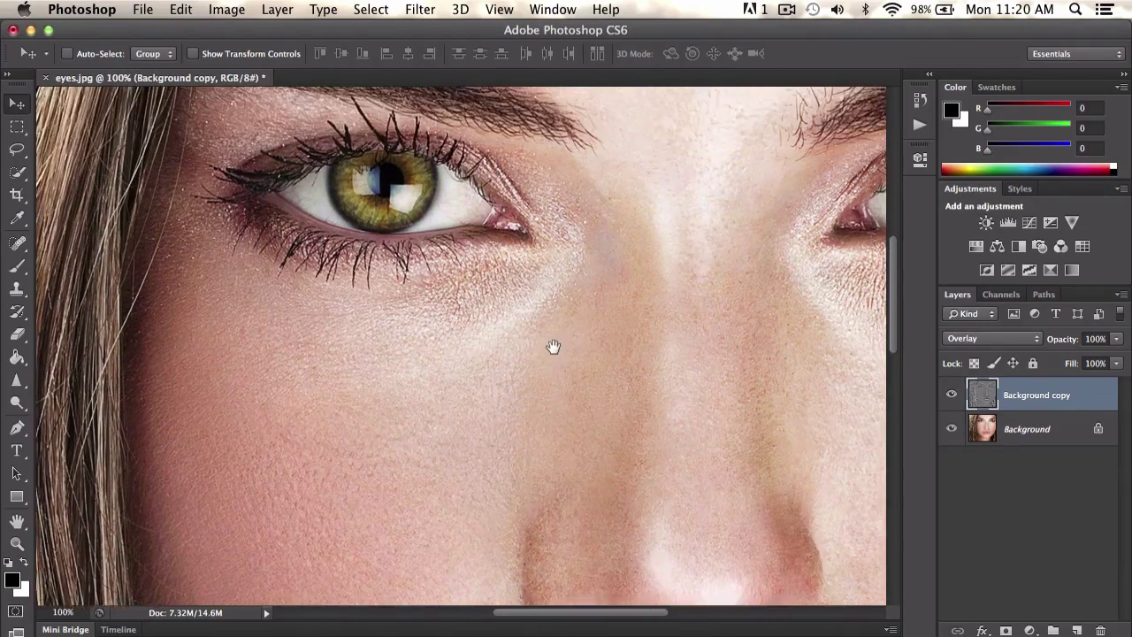
key(super+minus)
key(super+minus)
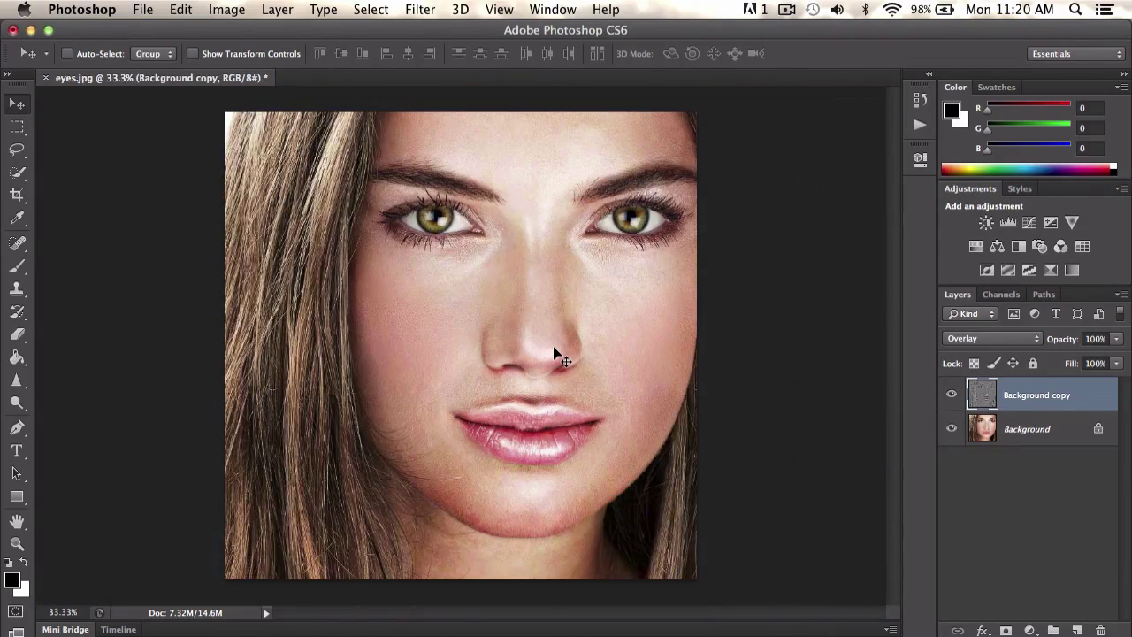
key(super+0)
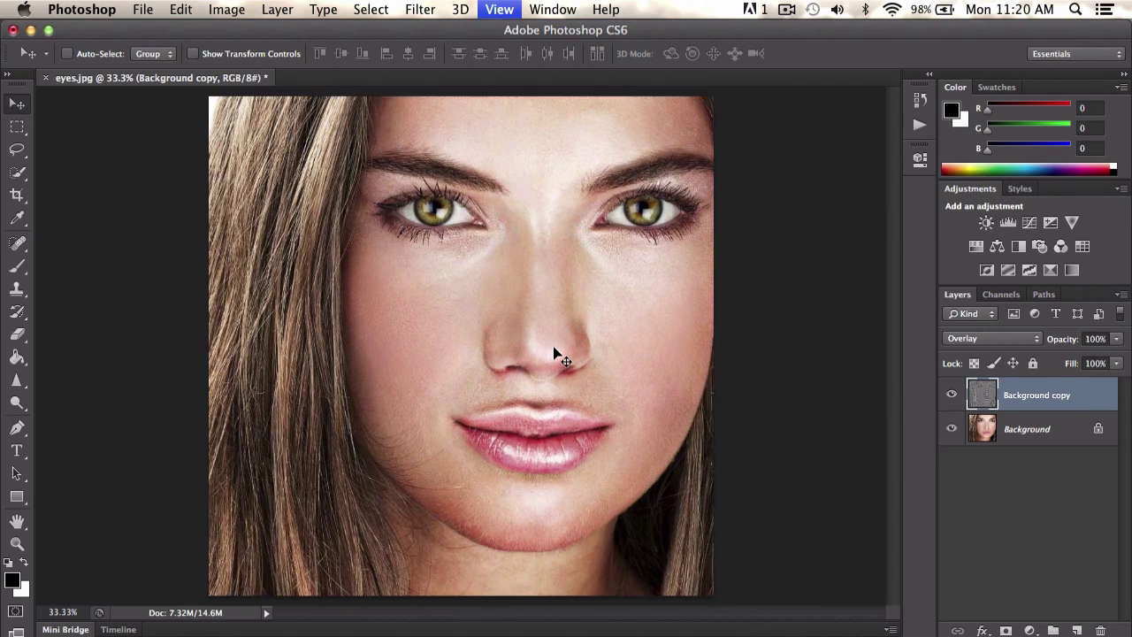
click(951, 396)
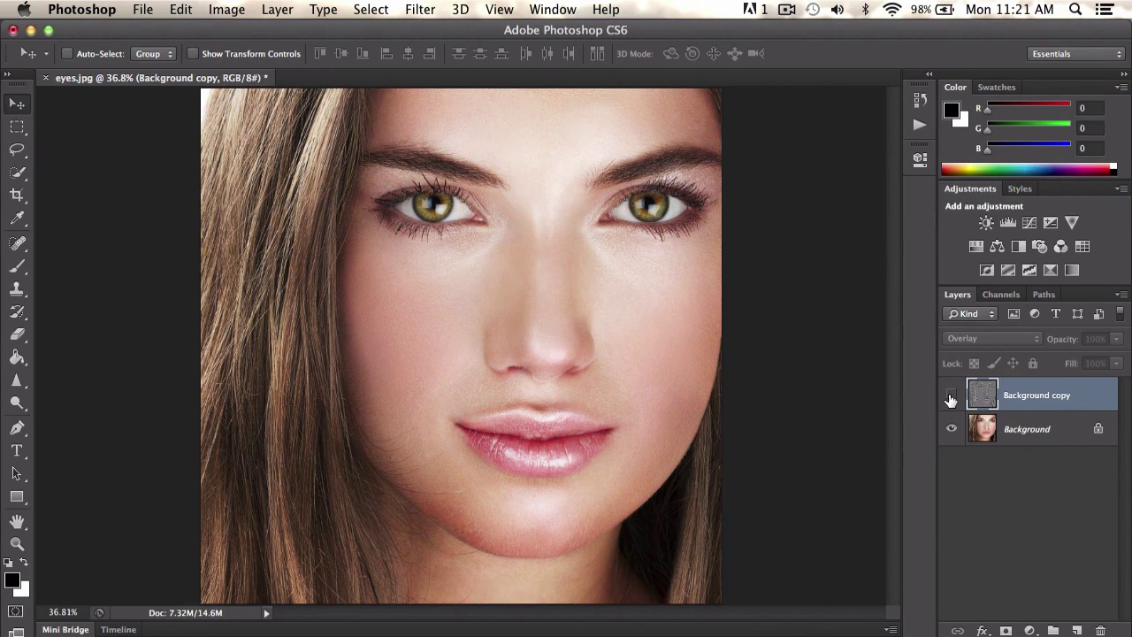
click(951, 397)
click(951, 397)
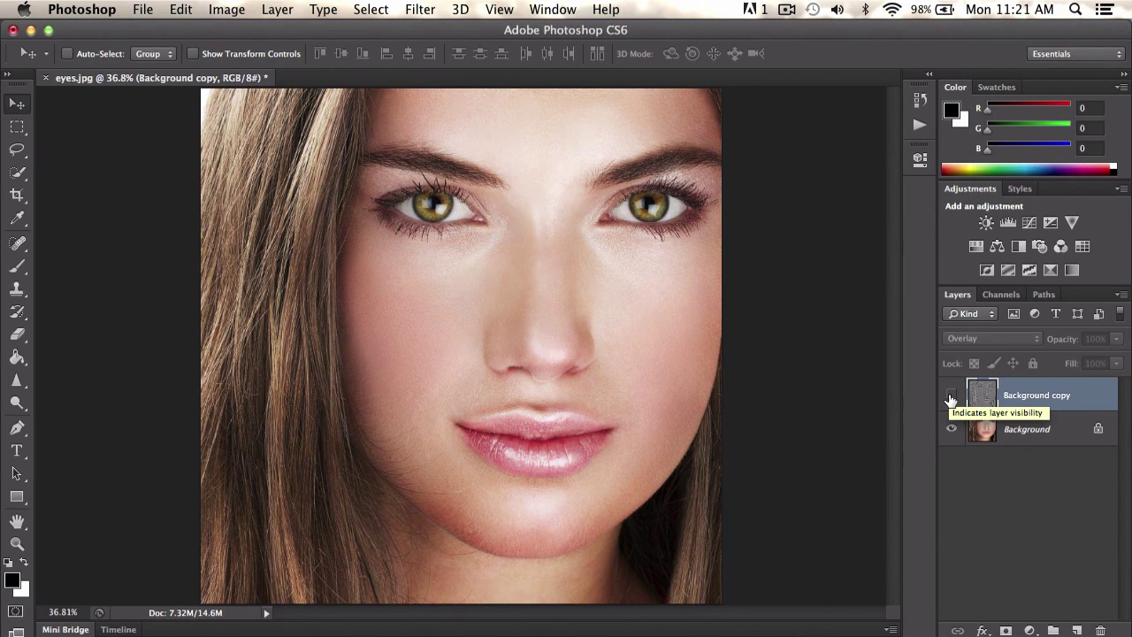
click(951, 397)
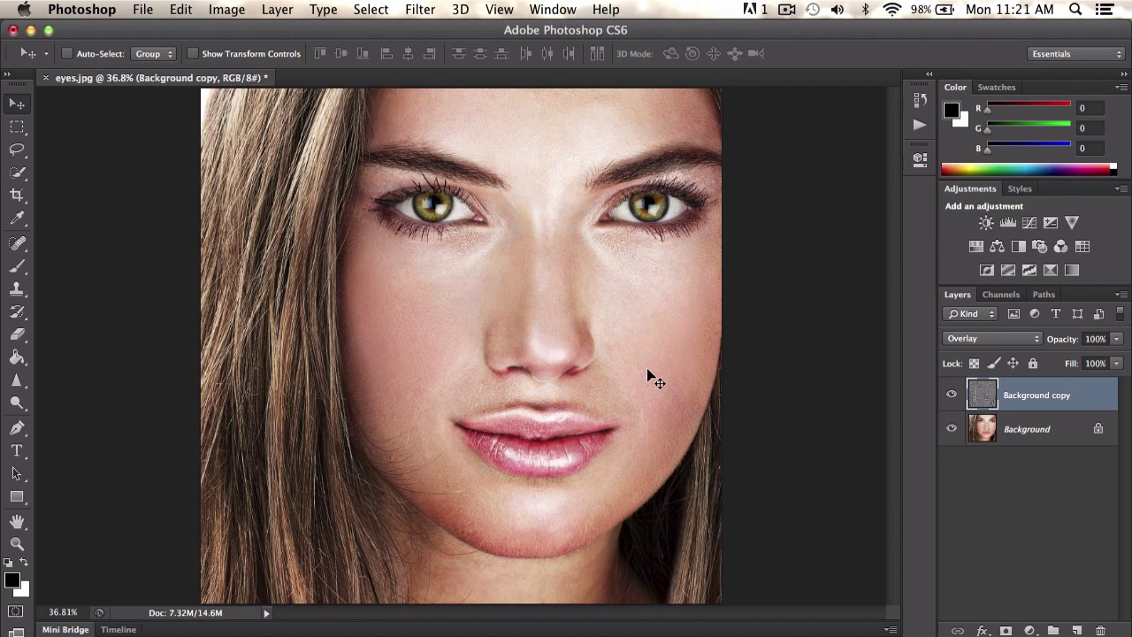
key(super+minus)
key(super+minus)
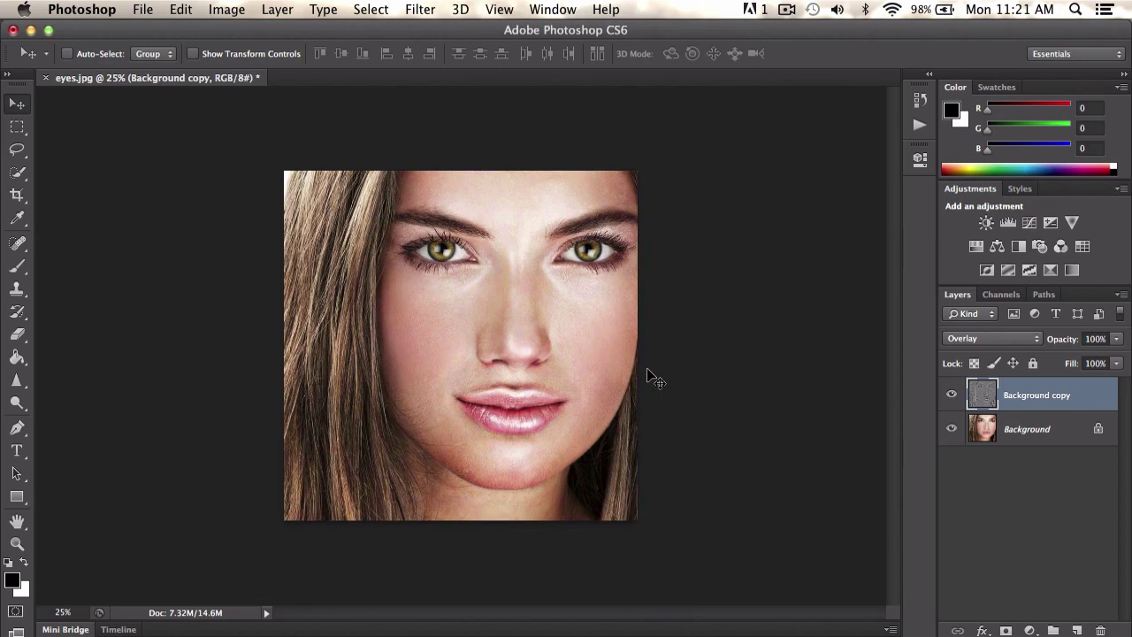
key(super+0)
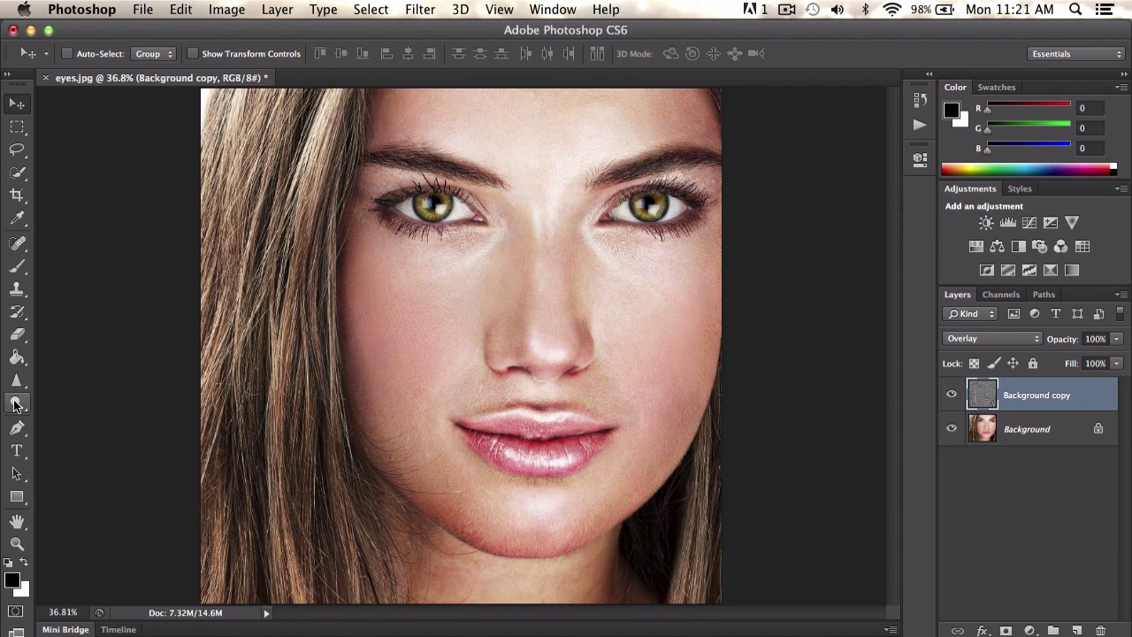
- Brighten both irises with the Dodge tool (Midtones, 50% exposure), then fit the portrait to the window
drag(16, 402, 85, 399)
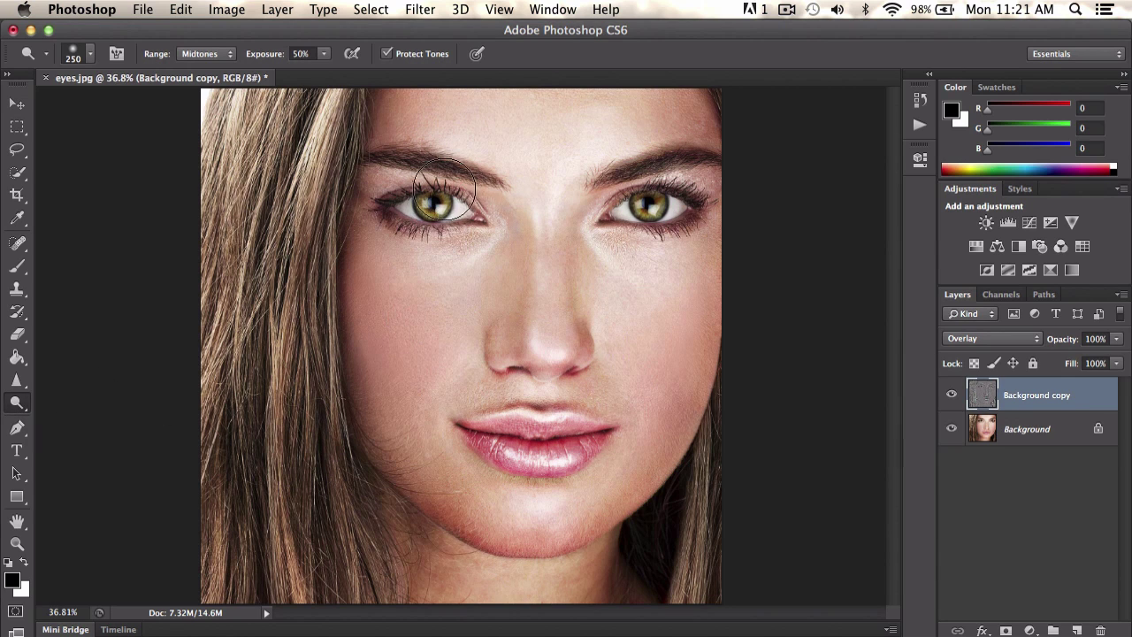
mouse_move(444, 188)
mouse_down()
mouse_move(413, 194)
mouse_move(438, 204)
mouse_up()
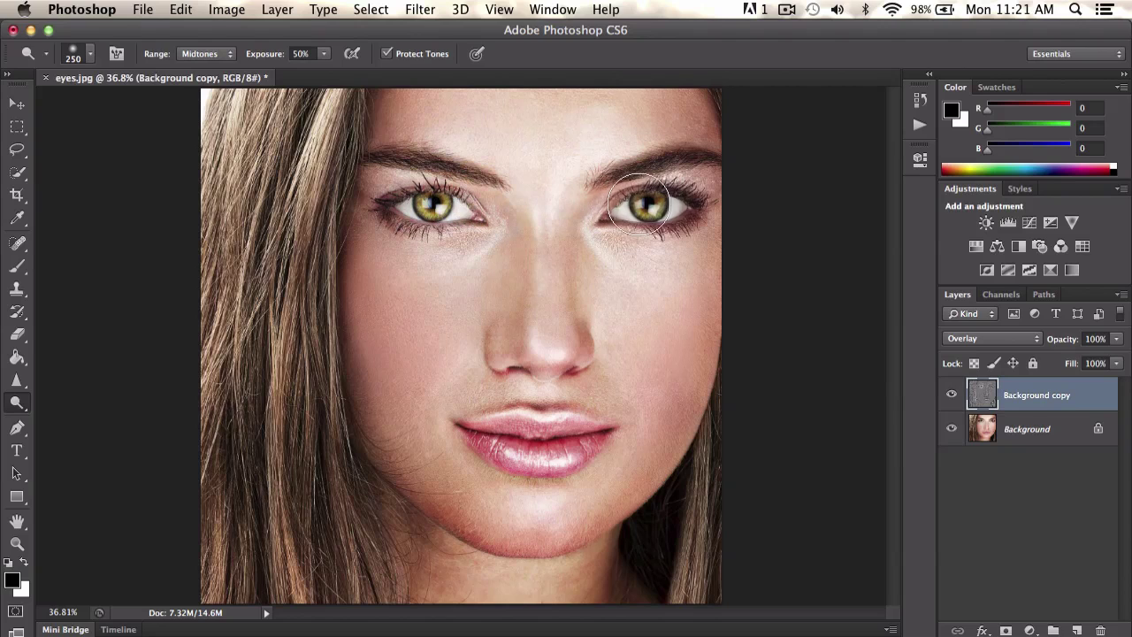
mouse_move(638, 204)
mouse_down()
mouse_move(650, 205)
mouse_move(641, 211)
mouse_move(635, 196)
mouse_up()
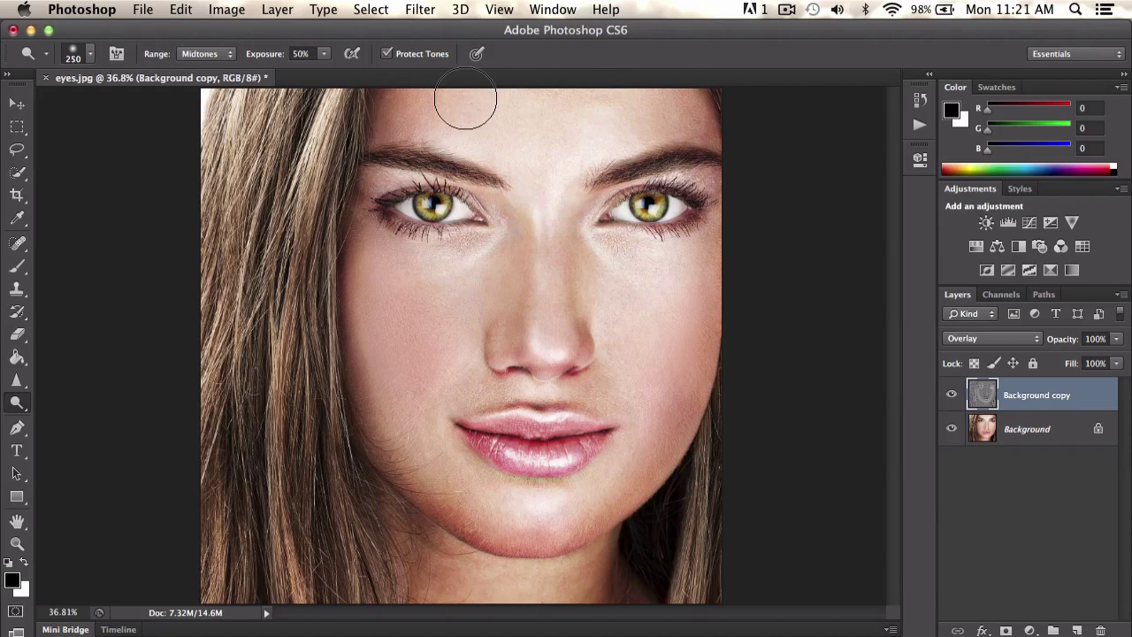
key(super+minus)
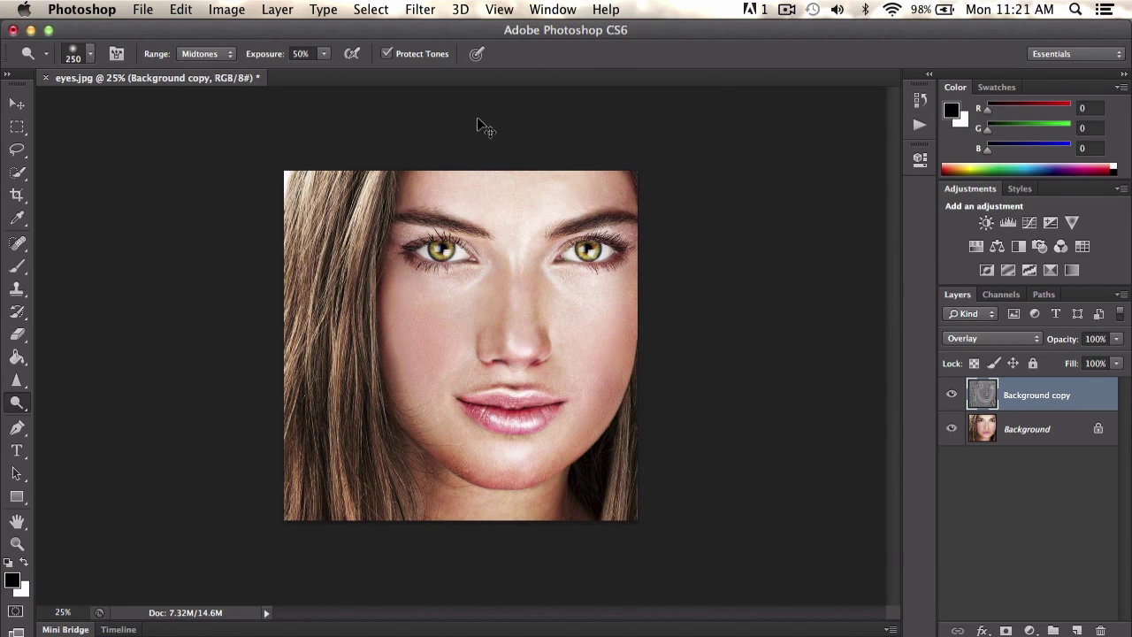
key(super+0)
click(143, 9)
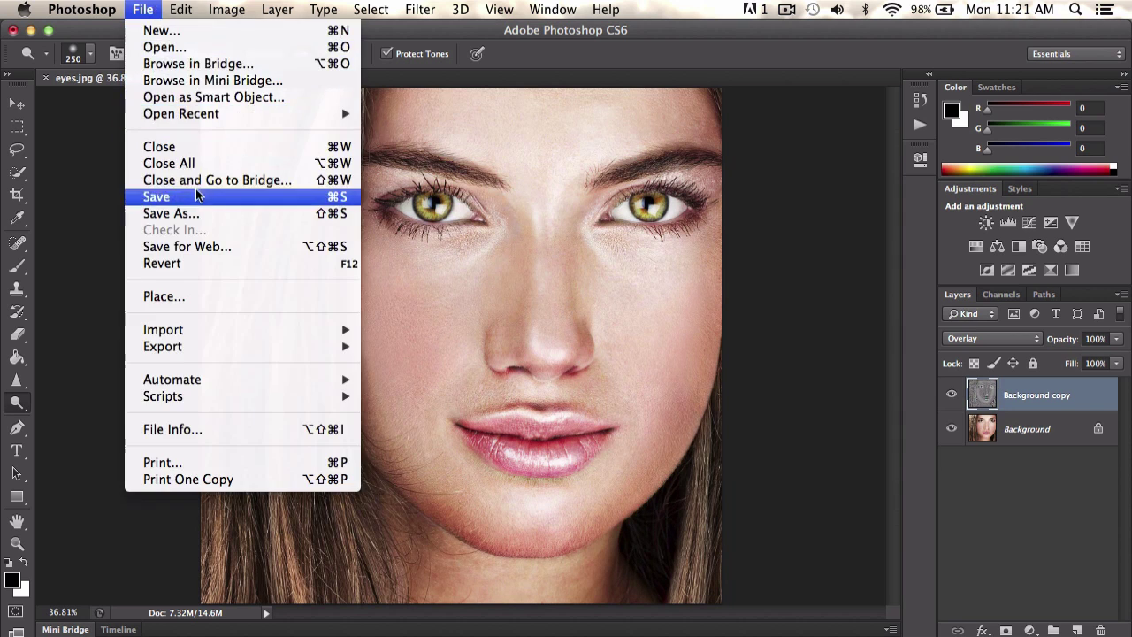
click(197, 212)
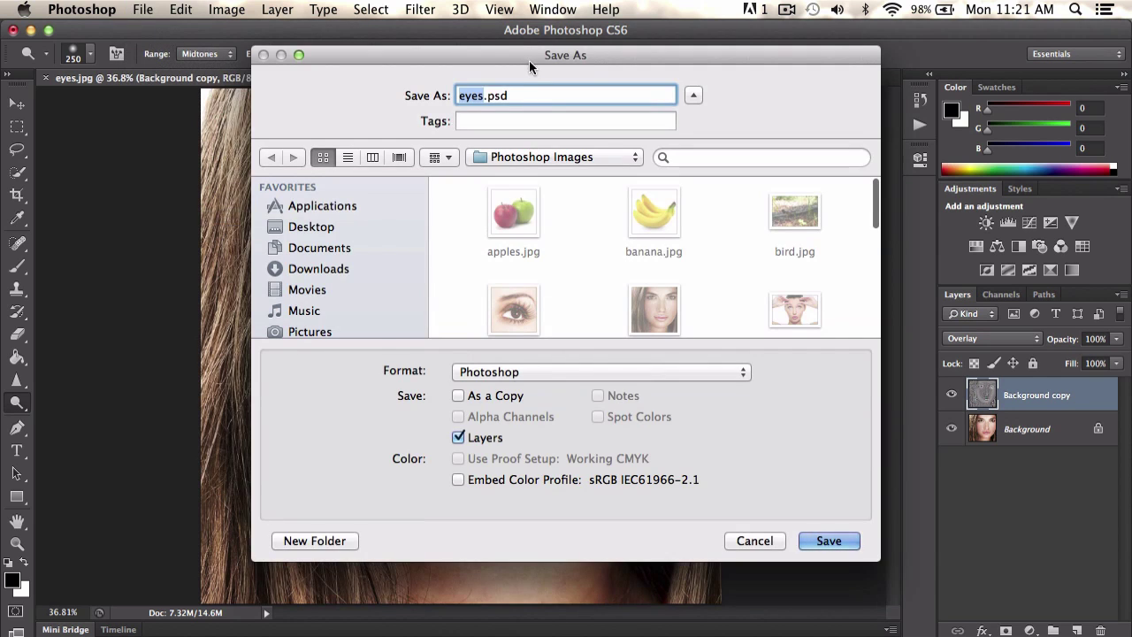
drag(529, 61, 516, 78)
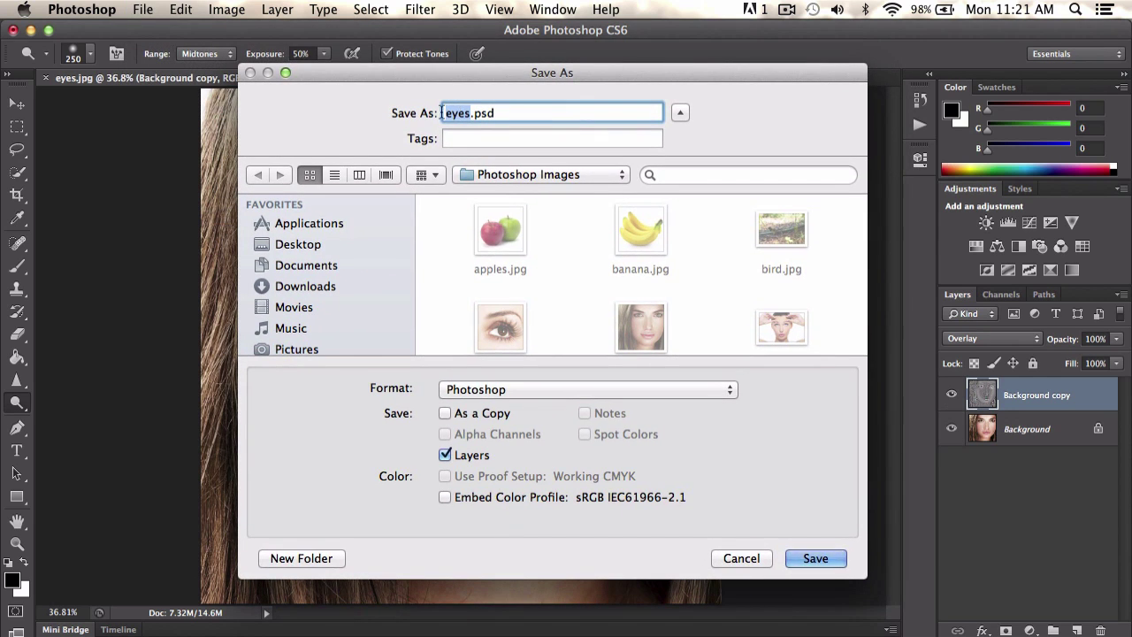
click(327, 243)
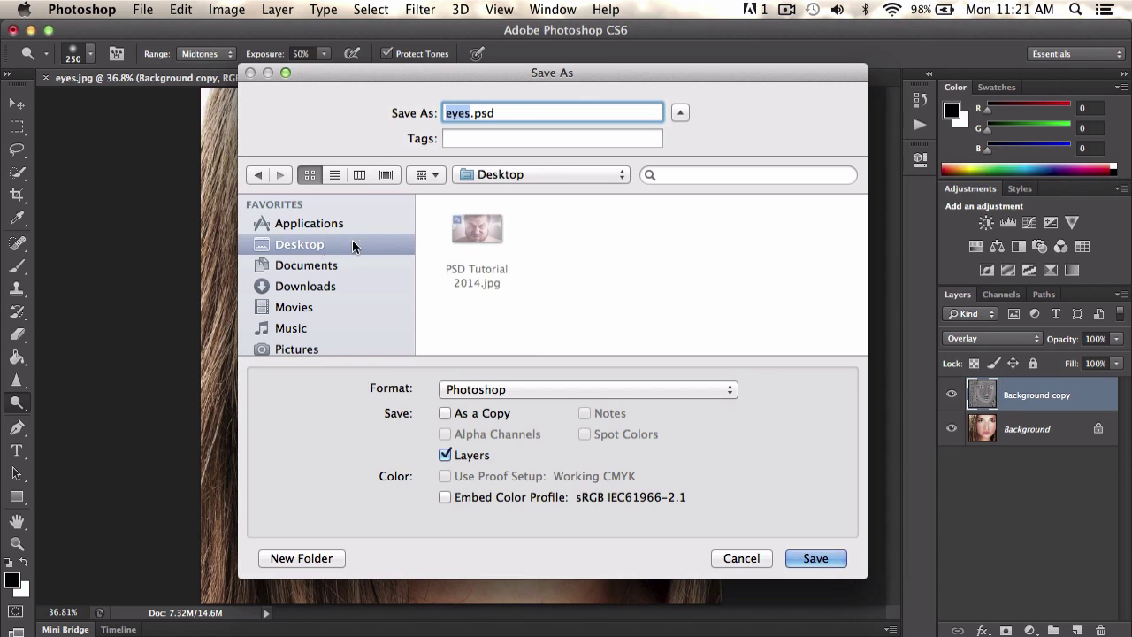
click(485, 391)
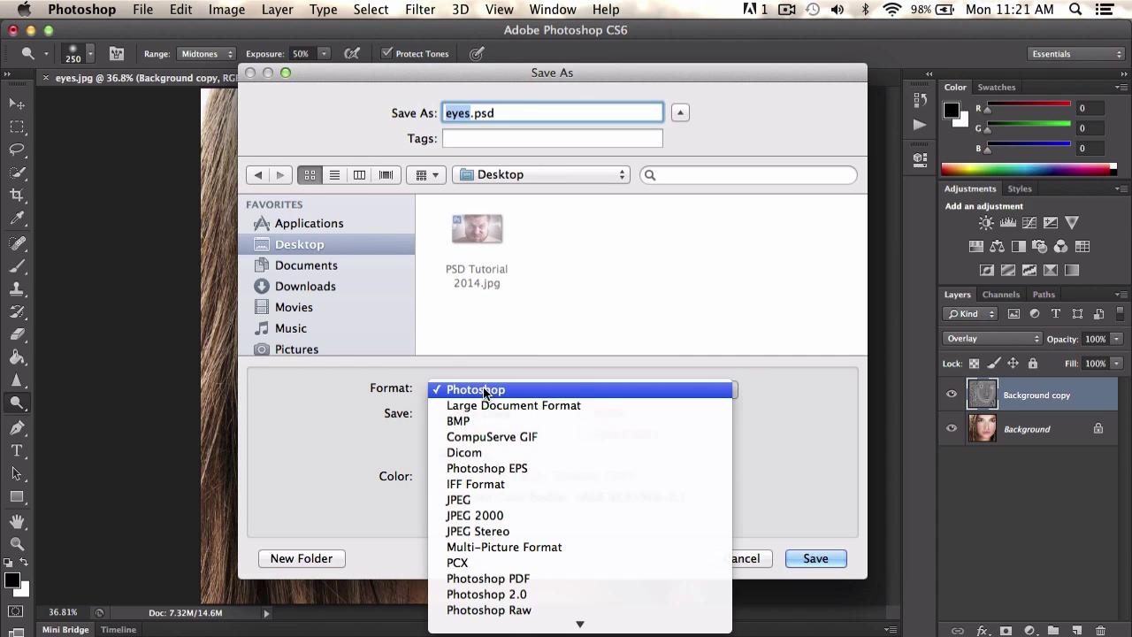
click(469, 501)
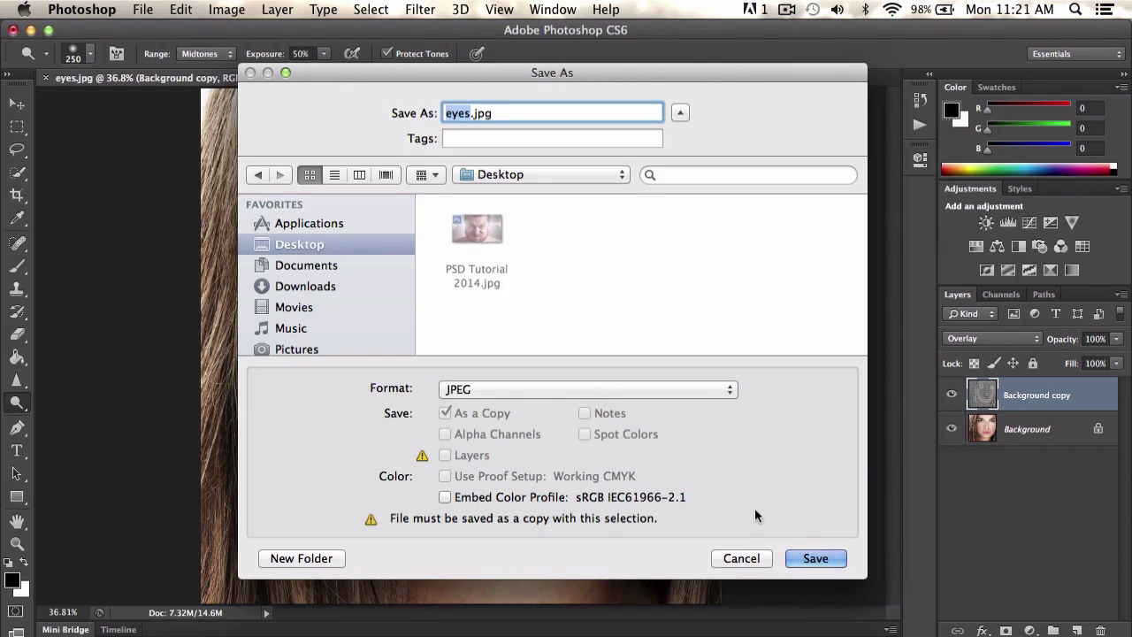
click(740, 557)
click(143, 8)
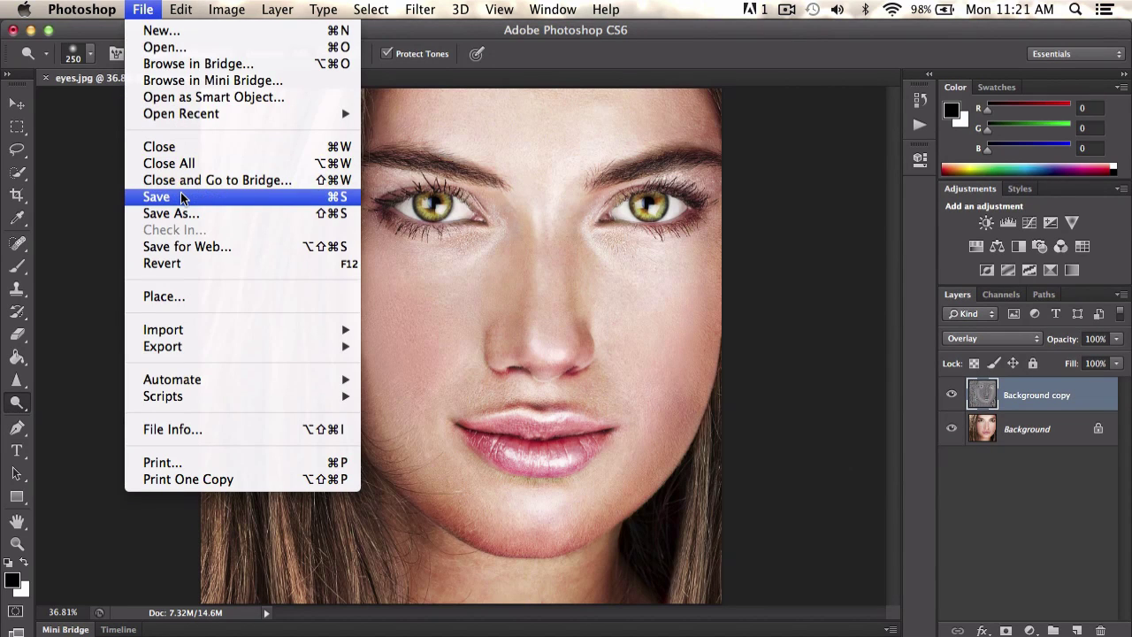
click(251, 246)
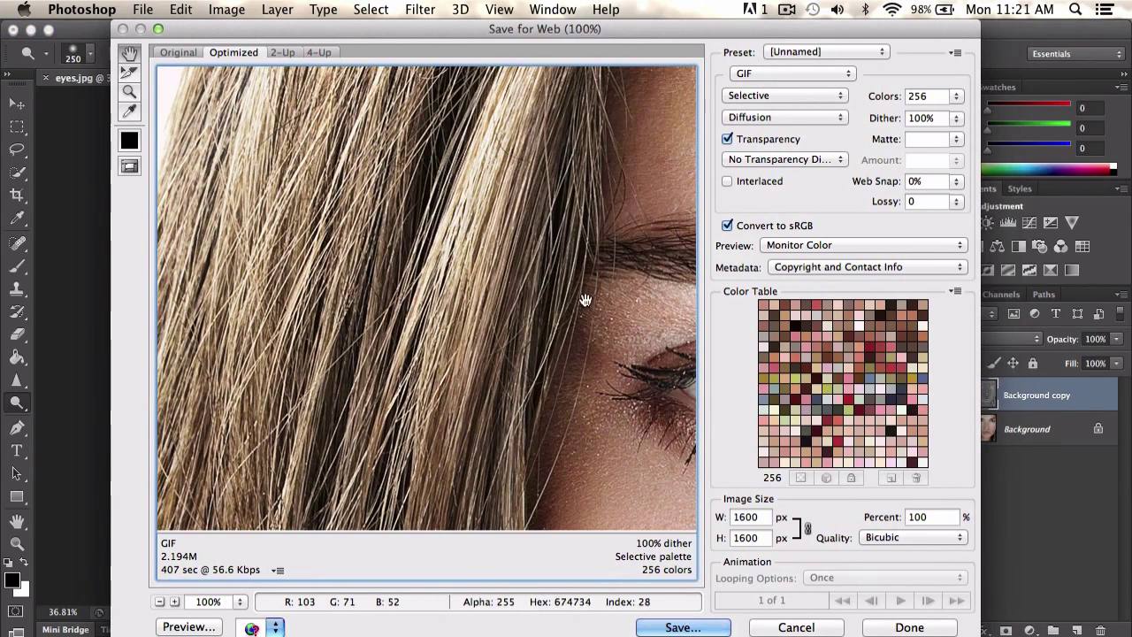
drag(585, 300, 427, 251)
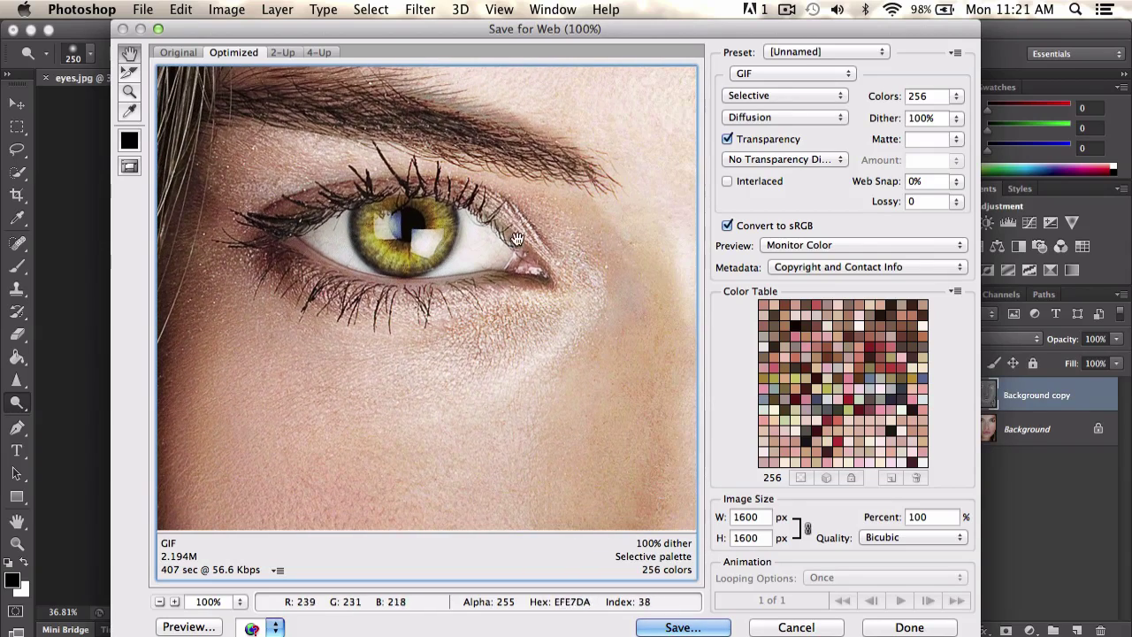
click(791, 51)
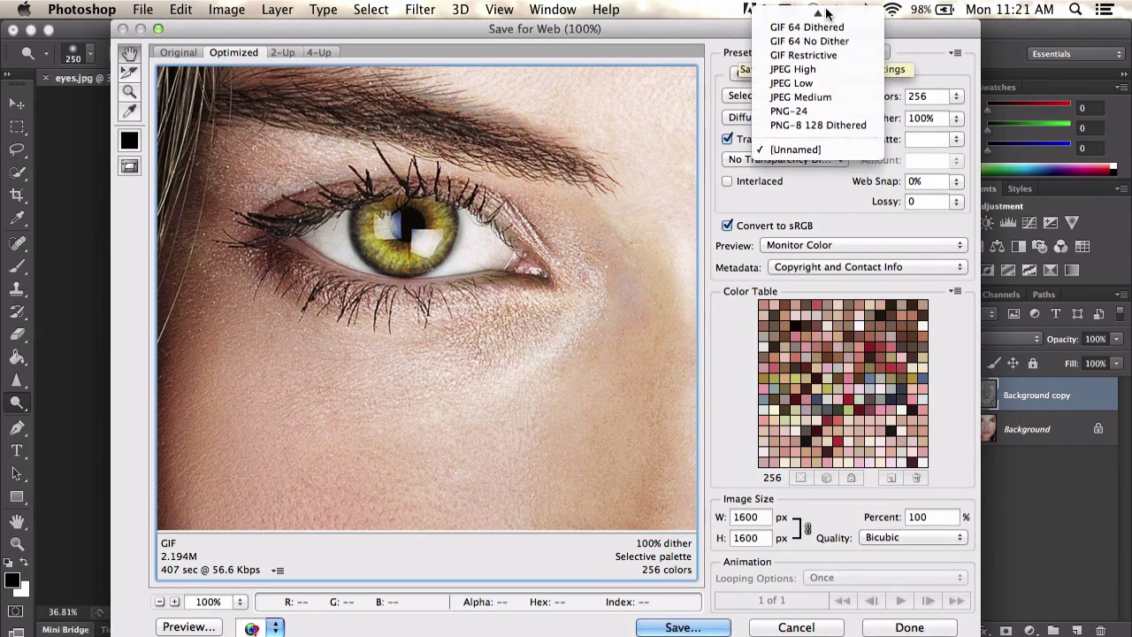
mouse_move(826, 13)
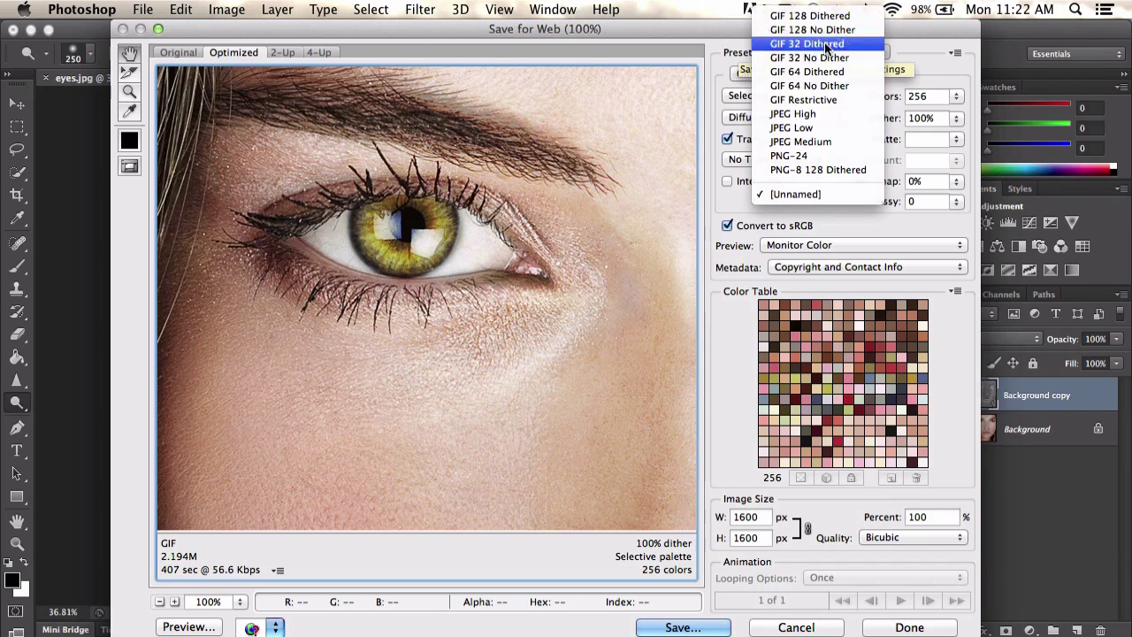
click(820, 115)
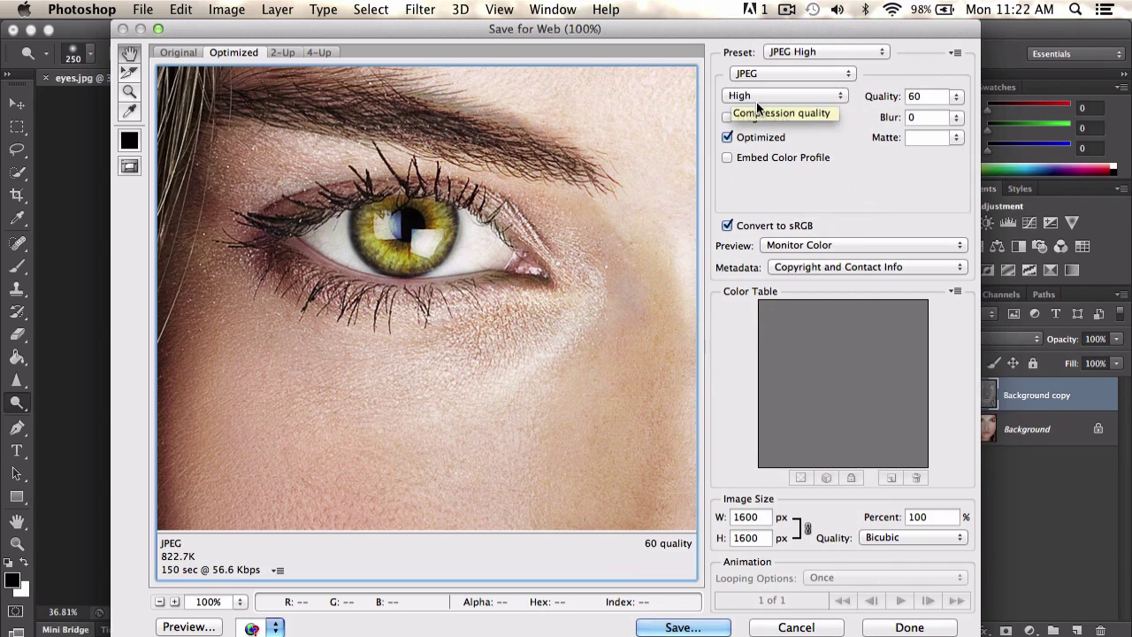
click(766, 95)
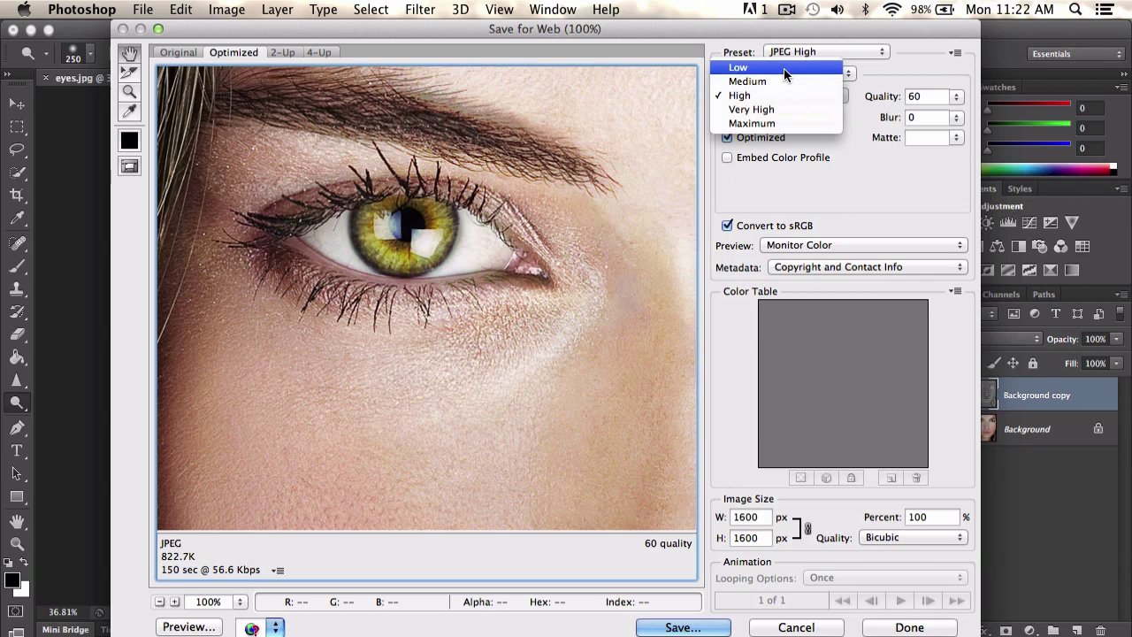
click(824, 213)
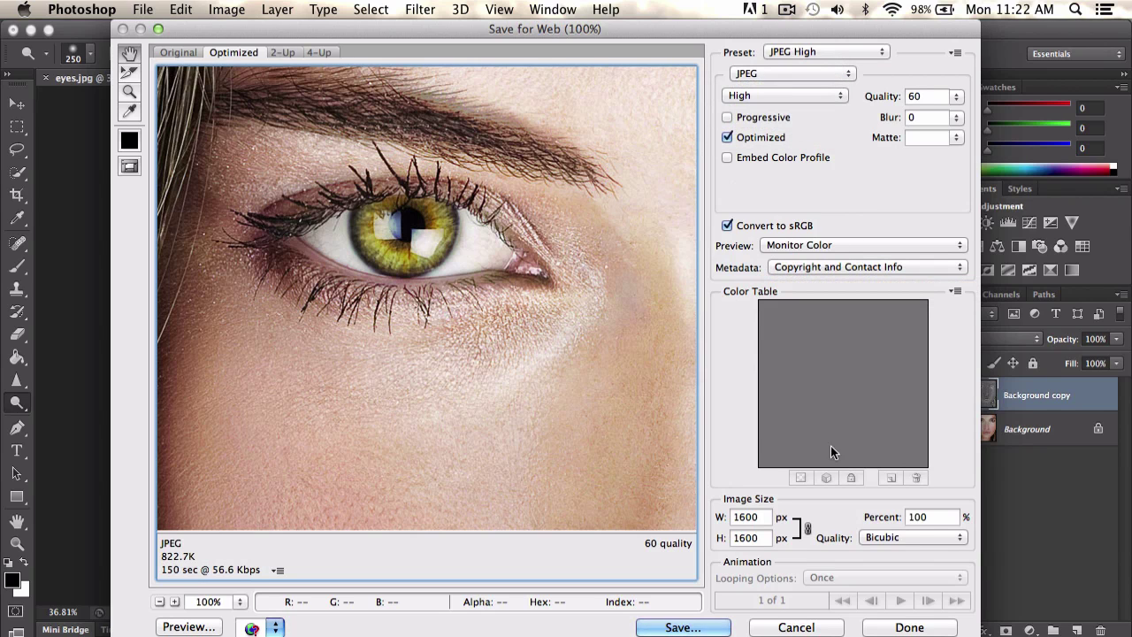
click(796, 627)
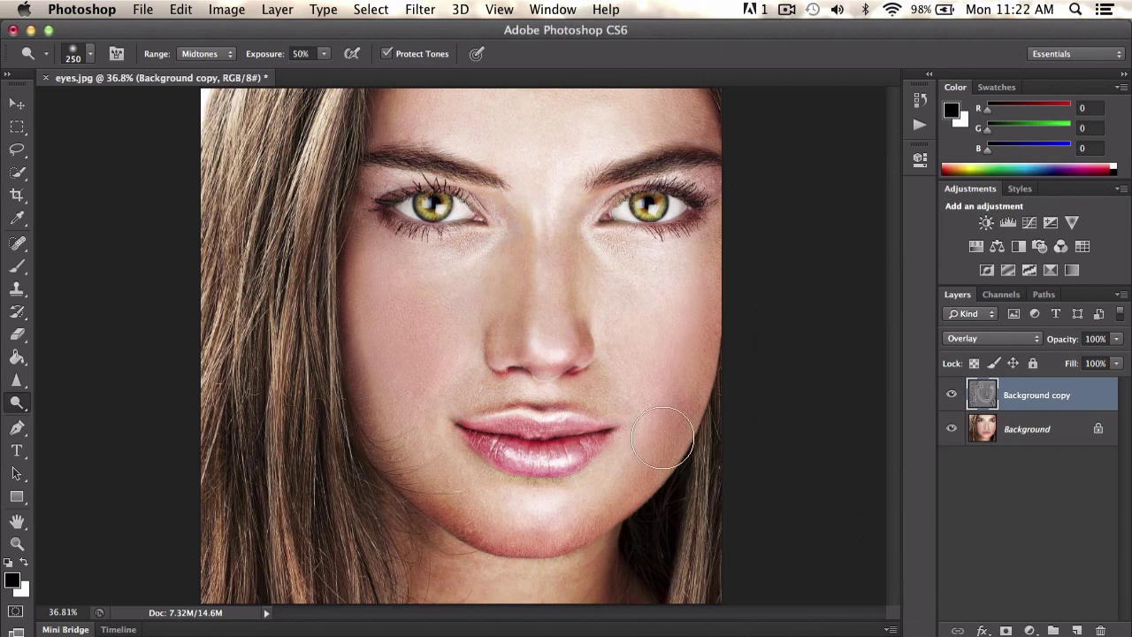